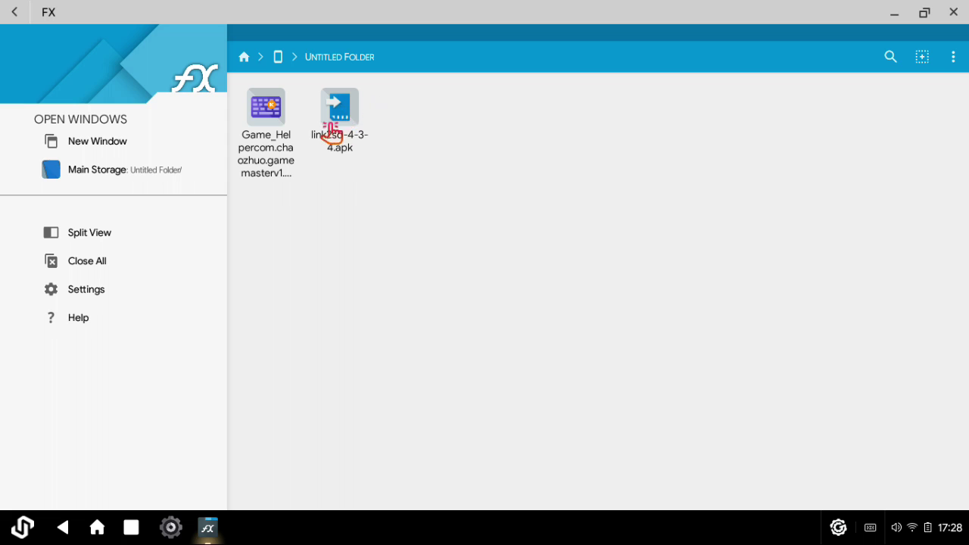
Step: Install Link2SD from link2sd-4-3-4.apk in the Untitled Folder, finish the installer and close the file manager
{"action": "left_click", "coordinate": [337, 131]}
{"action": "left_click", "coordinate": [936, 488]}
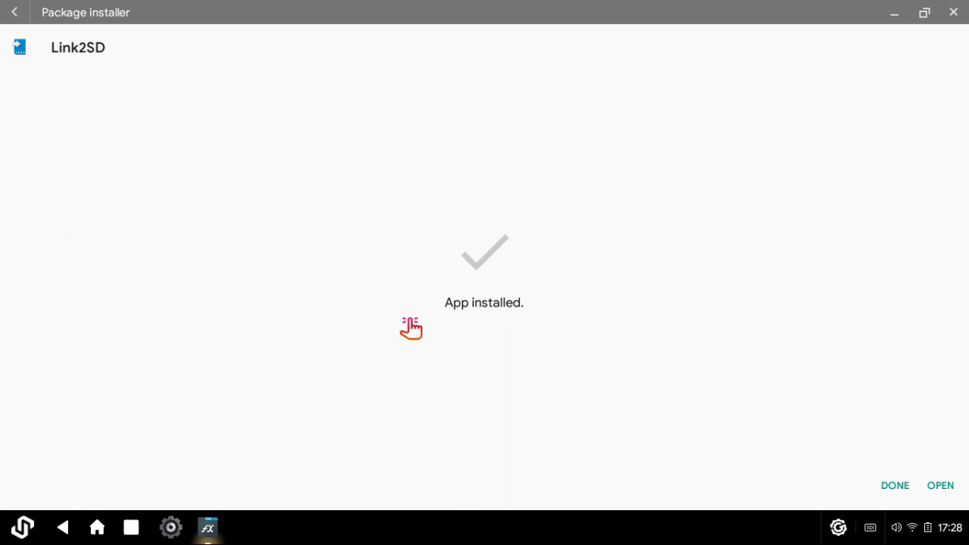
{"action": "left_click", "coordinate": [894, 485]}
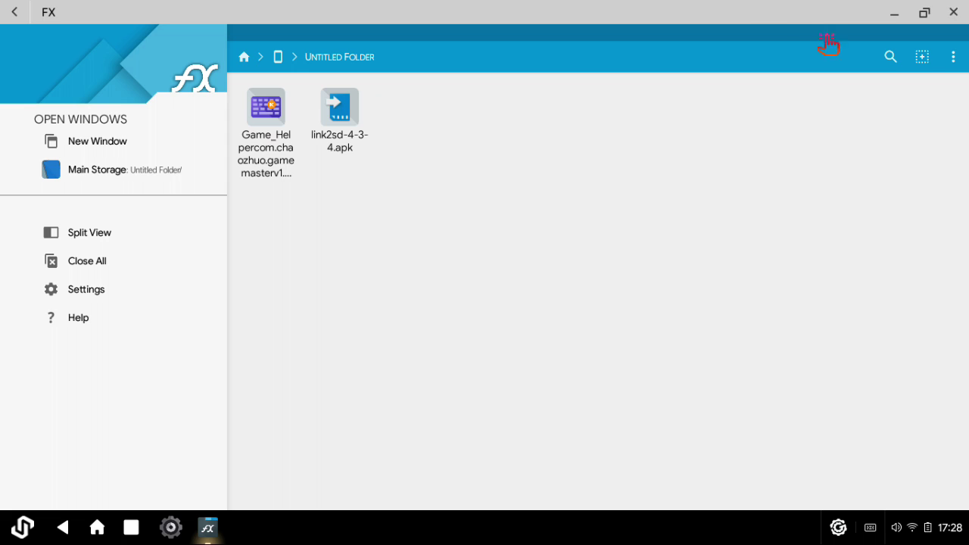
{"action": "left_click", "coordinate": [953, 12]}
Step: Launch Link2SD and grant its superuser request
{"action": "left_click", "coordinate": [22, 526]}
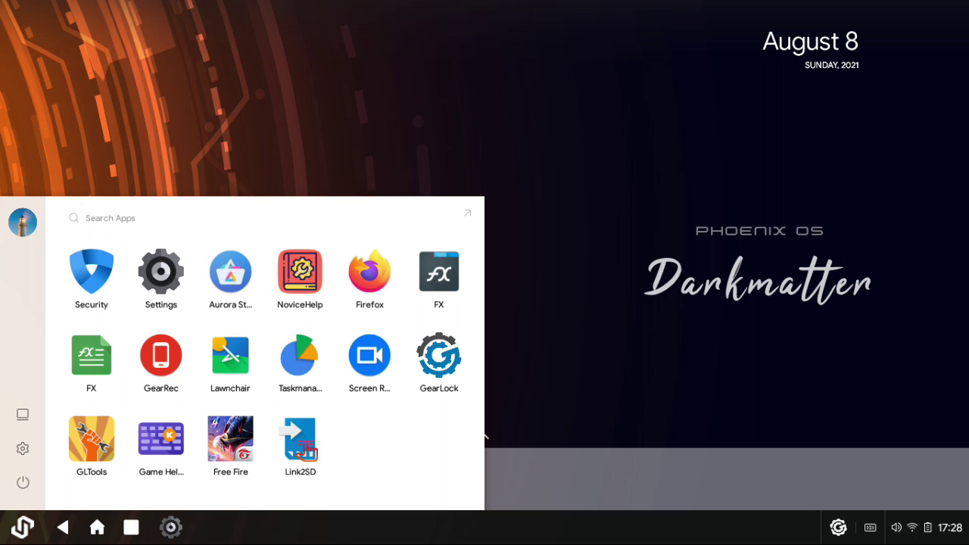
{"action": "left_click", "coordinate": [306, 450]}
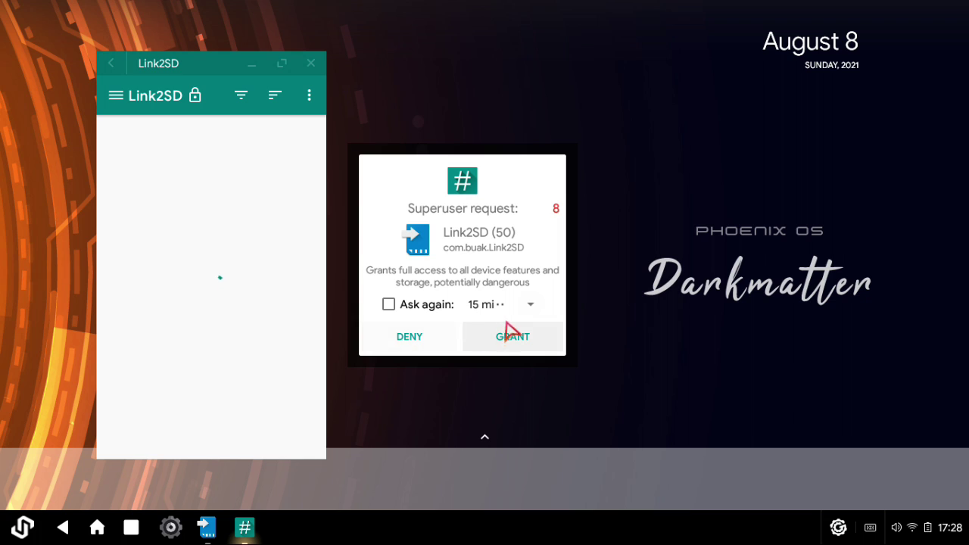
{"action": "left_click", "coordinate": [507, 340]}
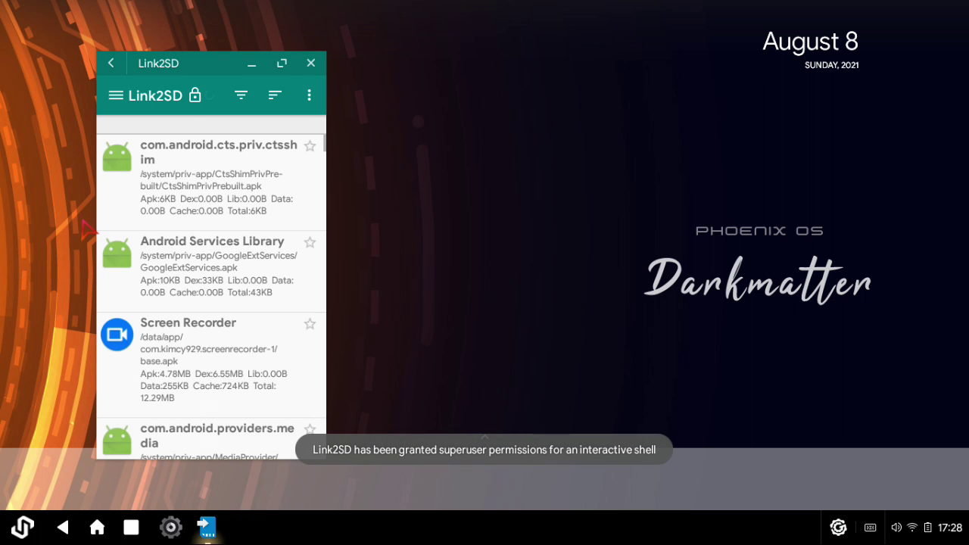
Step: Find Game Helper in Link2SD's application list and uninstall it
{"action": "scroll", "coordinate": [213, 243], "scroll_direction": "down", "scroll_amount": 15}
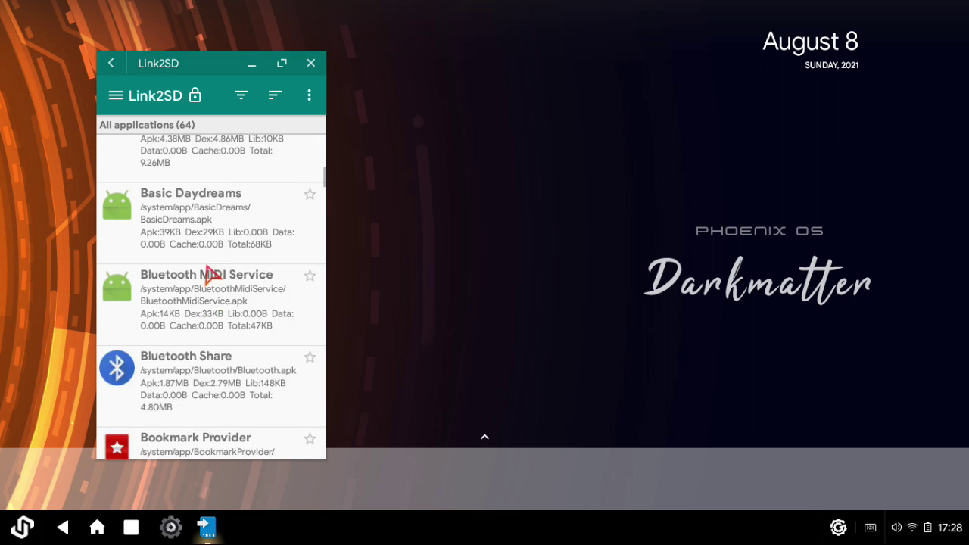
{"action": "scroll", "coordinate": [204, 271], "scroll_direction": "down", "scroll_amount": 15}
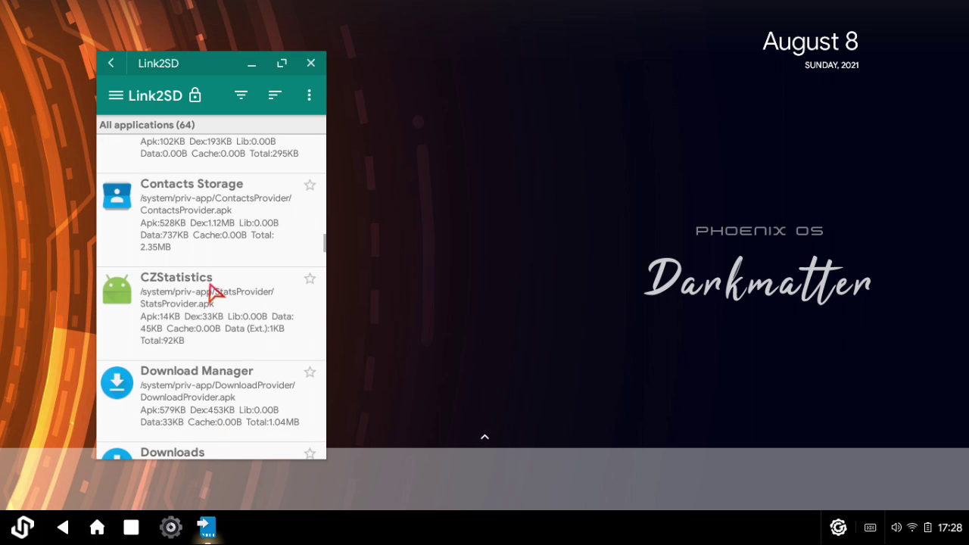
{"action": "scroll", "coordinate": [212, 276], "scroll_direction": "down", "scroll_amount": 10}
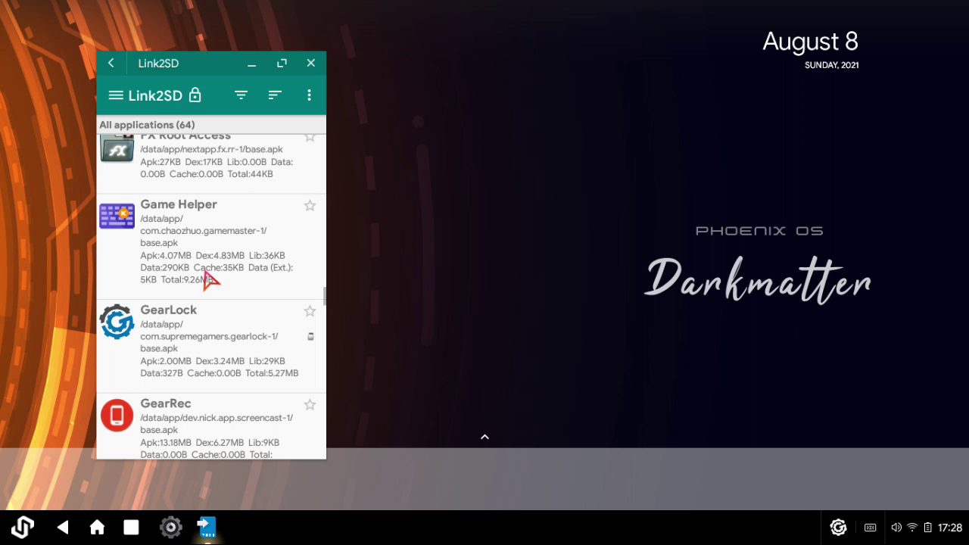
{"action": "left_click", "coordinate": [193, 244]}
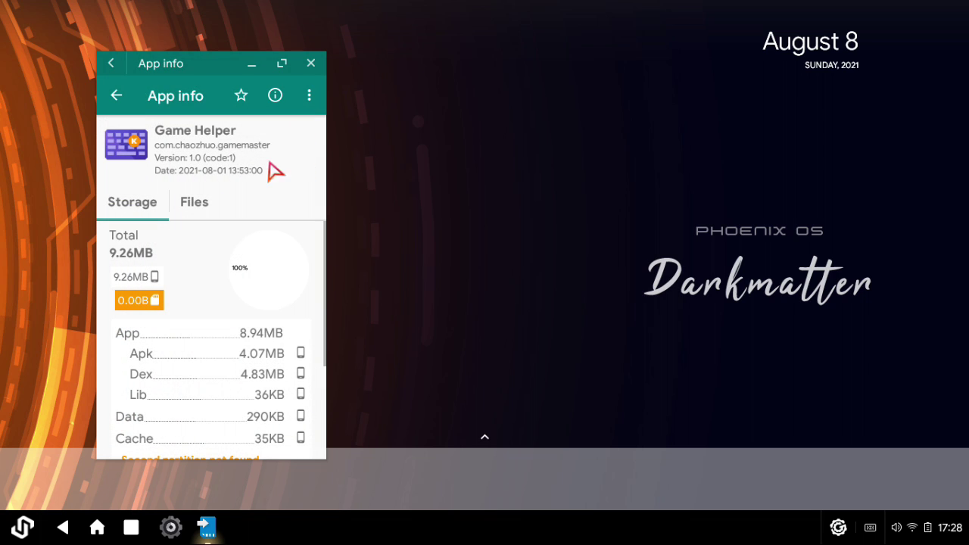
{"action": "left_click", "coordinate": [309, 96]}
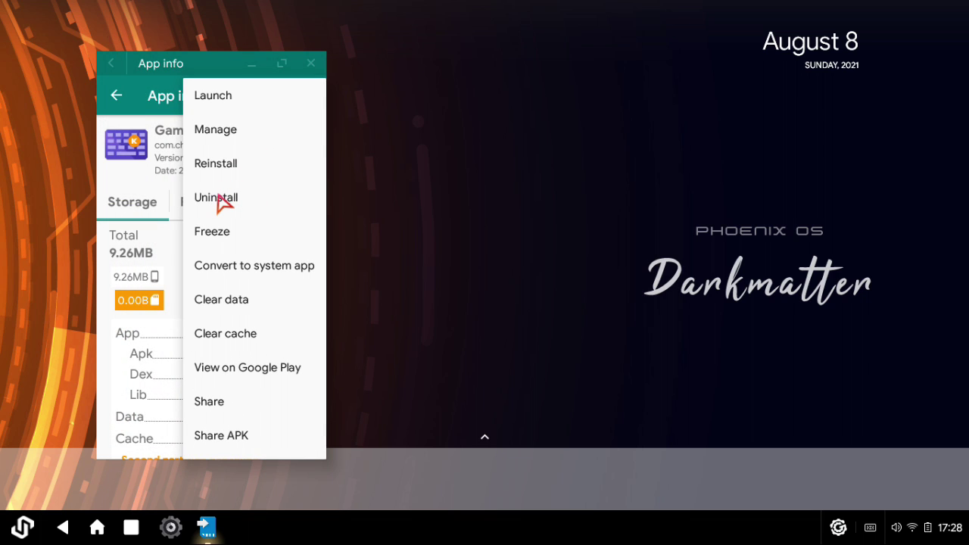
{"action": "left_click", "coordinate": [218, 196]}
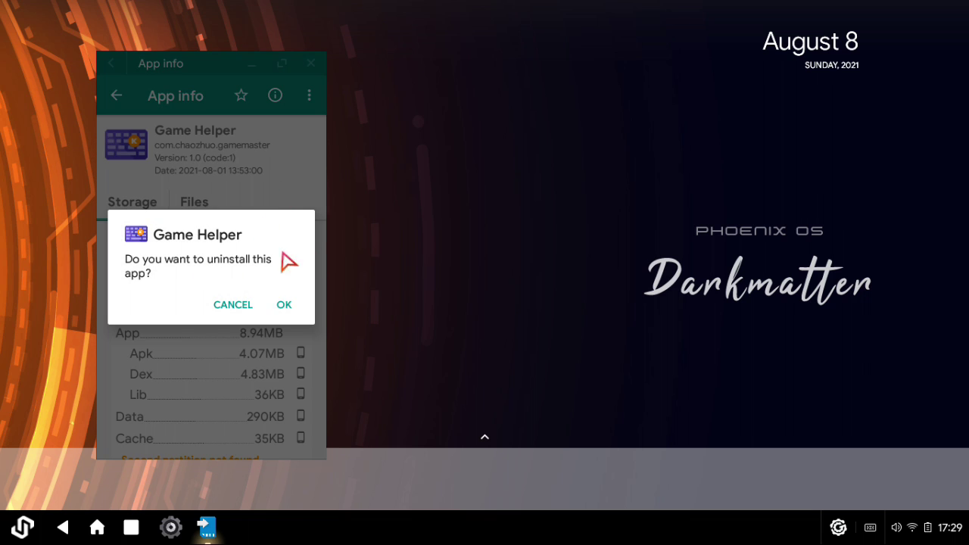
{"action": "left_click", "coordinate": [286, 311]}
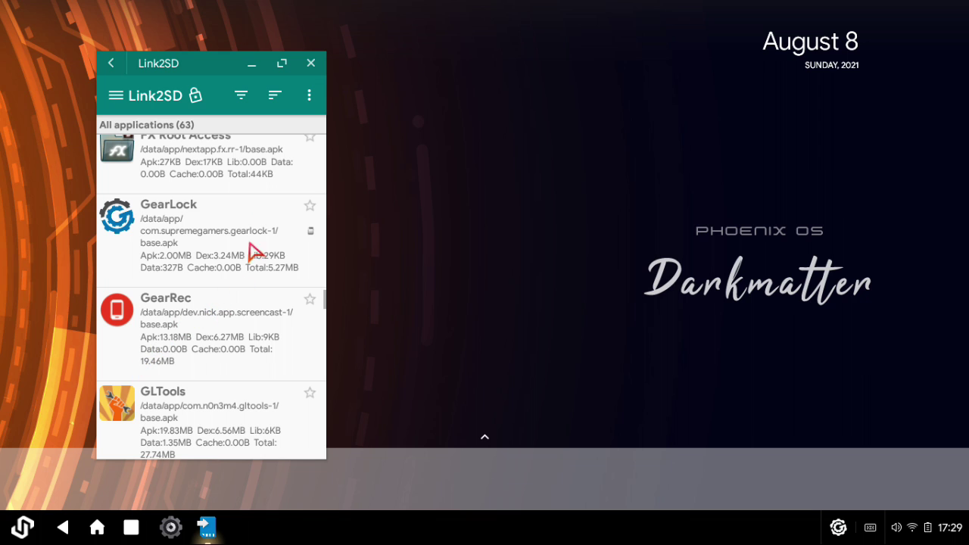
{"action": "left_click", "coordinate": [23, 527]}
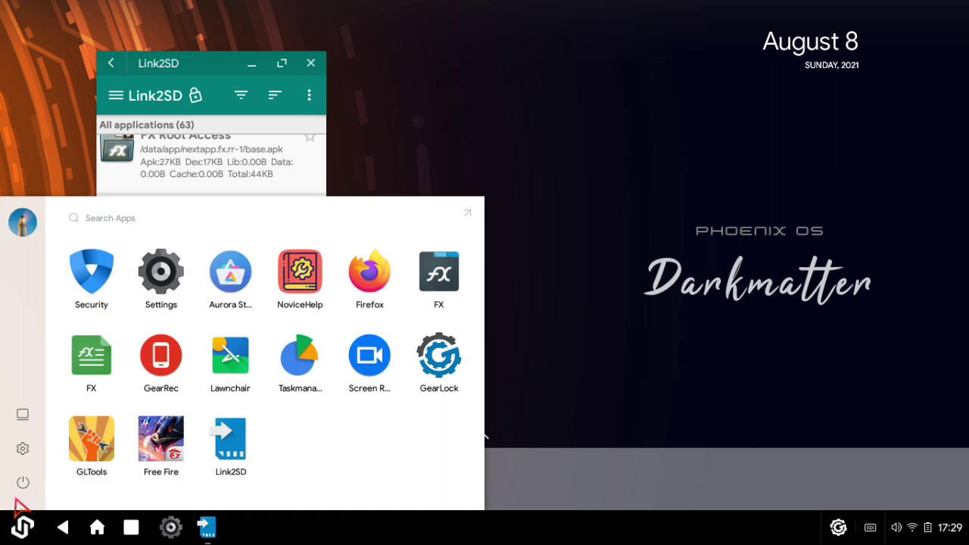
{"action": "left_click", "coordinate": [23, 481]}
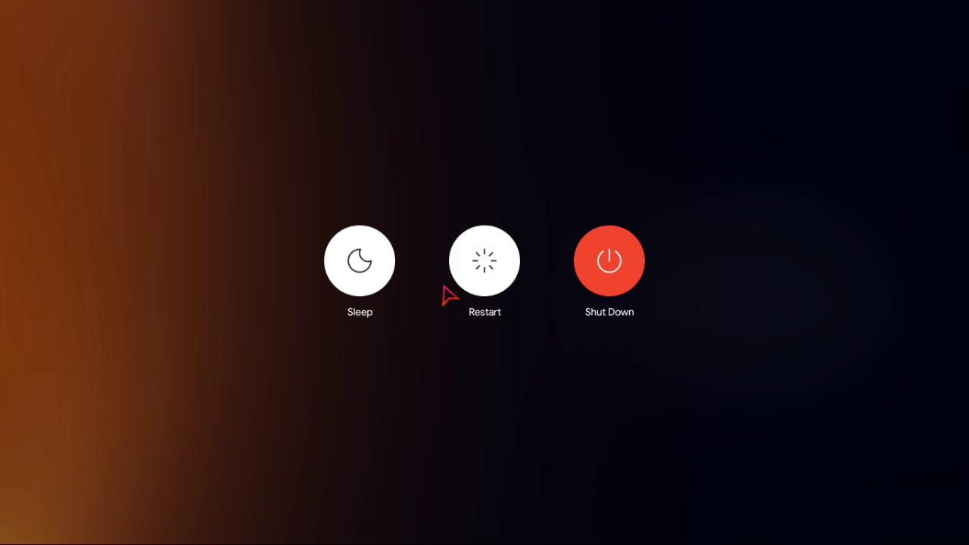
{"action": "left_click", "coordinate": [481, 489]}
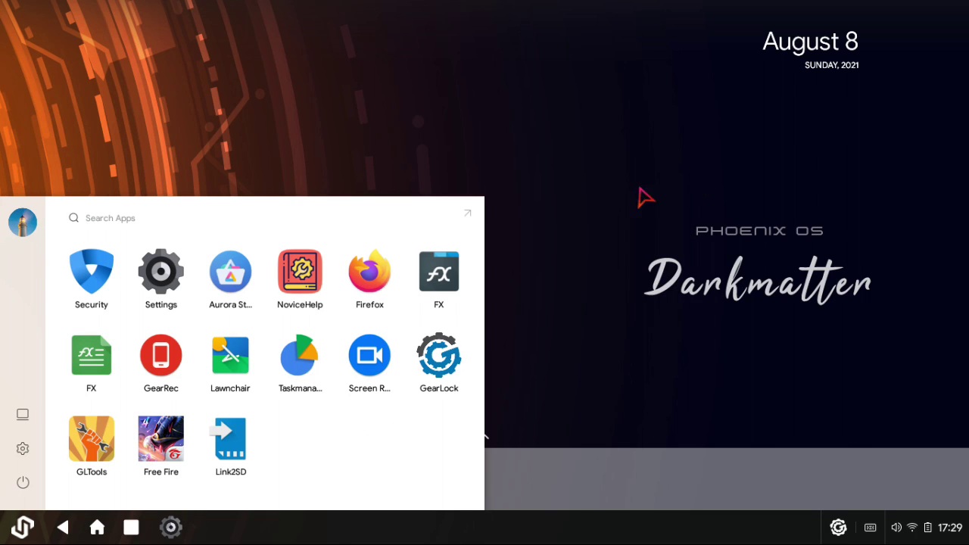
{"action": "left_click", "coordinate": [561, 217]}
Step: Switch to the FX file manager, install the Game Helper APK from Main Storage's Untitled Folder, and close FX
{"action": "key", "text": "super"}
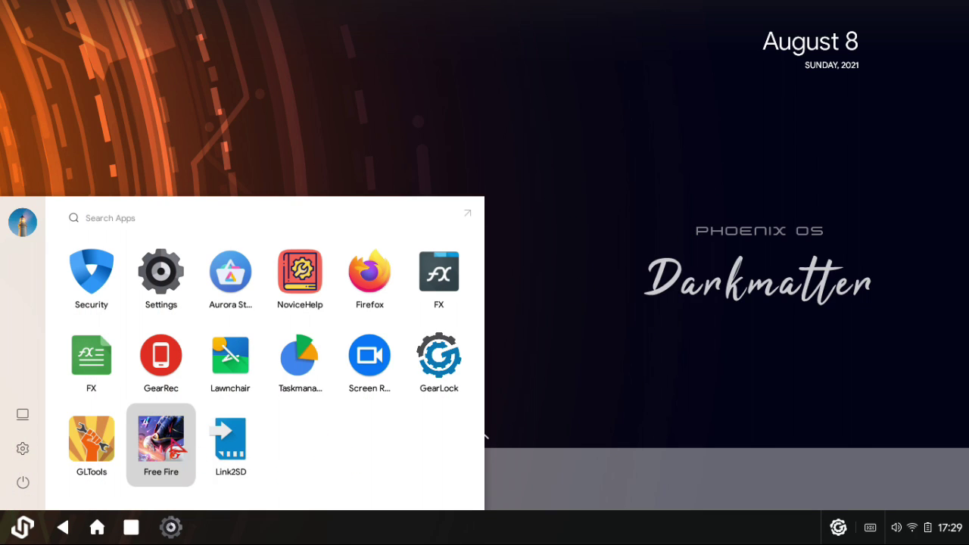
{"action": "left_click", "coordinate": [439, 292]}
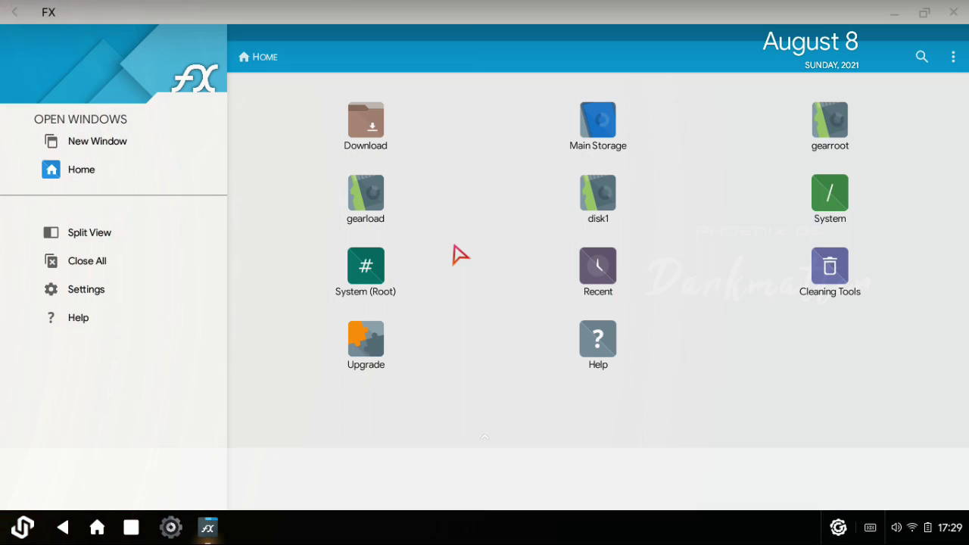
{"action": "left_click", "coordinate": [612, 125]}
{"action": "left_click", "coordinate": [344, 246]}
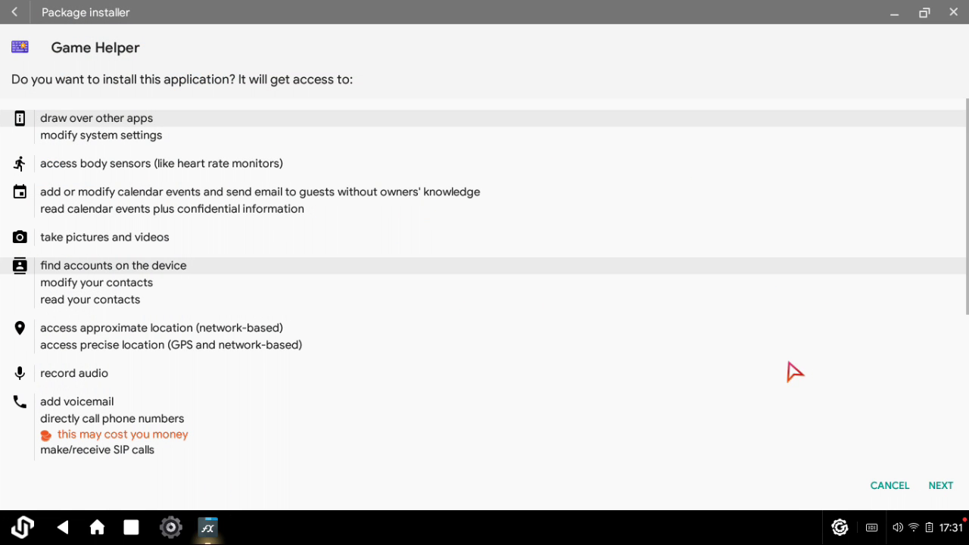
{"action": "left_click", "coordinate": [940, 486]}
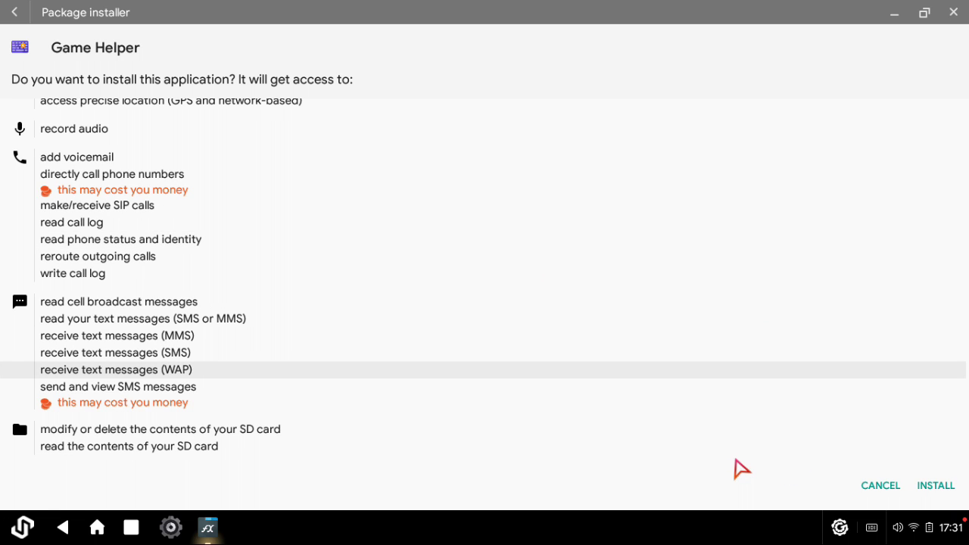
{"action": "left_click", "coordinate": [881, 482]}
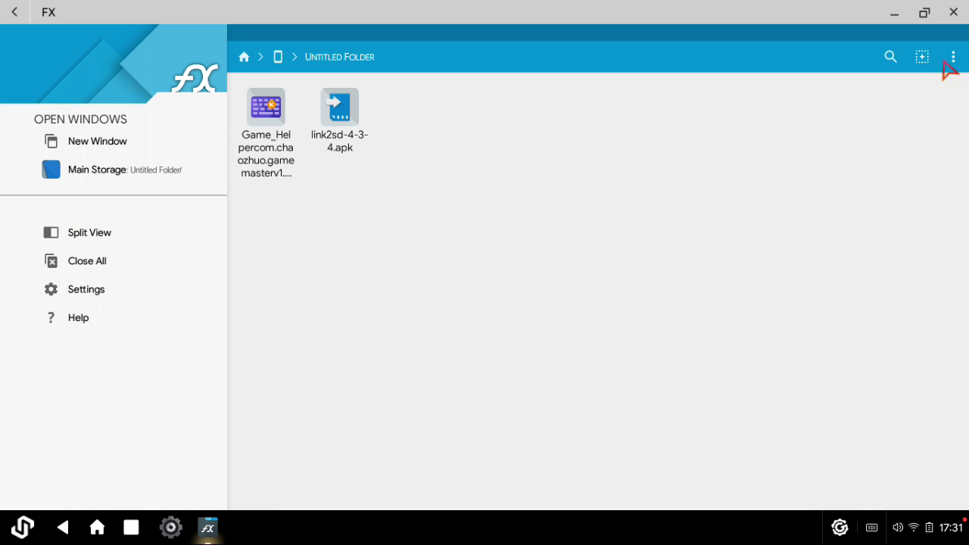
{"action": "left_click", "coordinate": [953, 12]}
Step: View the installed Game Helper's App info page and close it
{"action": "key", "text": "super"}
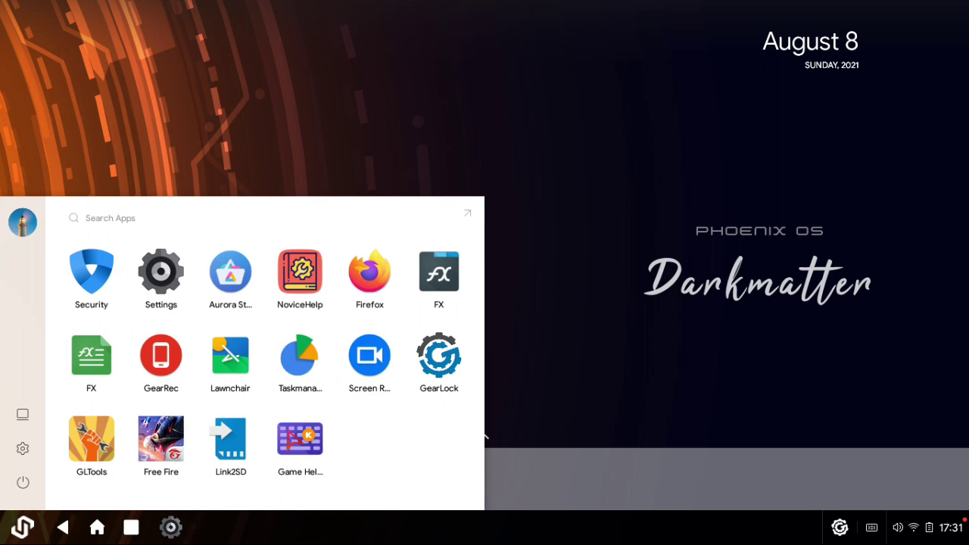
{"action": "right_click", "coordinate": [292, 434]}
{"action": "left_click", "coordinate": [313, 335]}
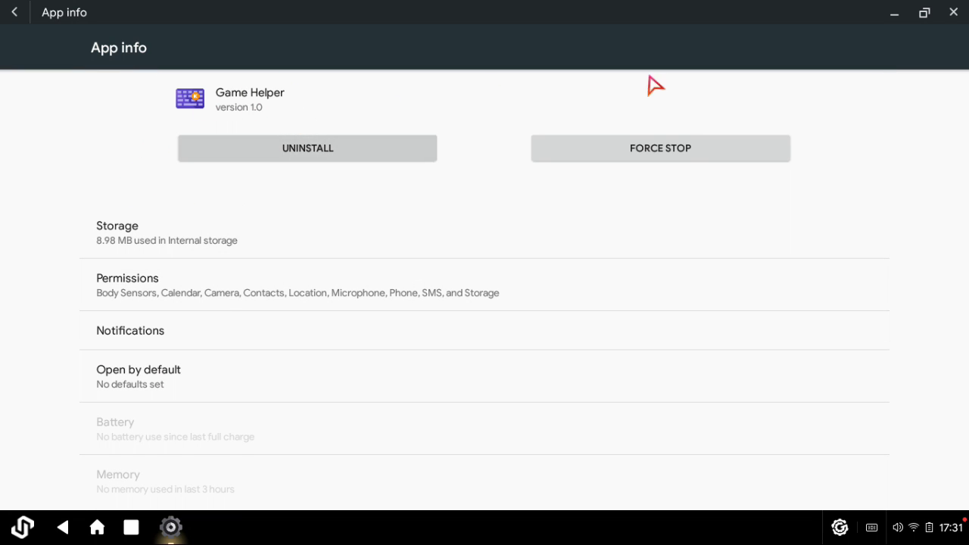
{"action": "left_click", "coordinate": [953, 13]}
Step: Allow Game Helper to run in the background in the AutoRun settings, and close the settings windows
{"action": "key", "text": "super"}
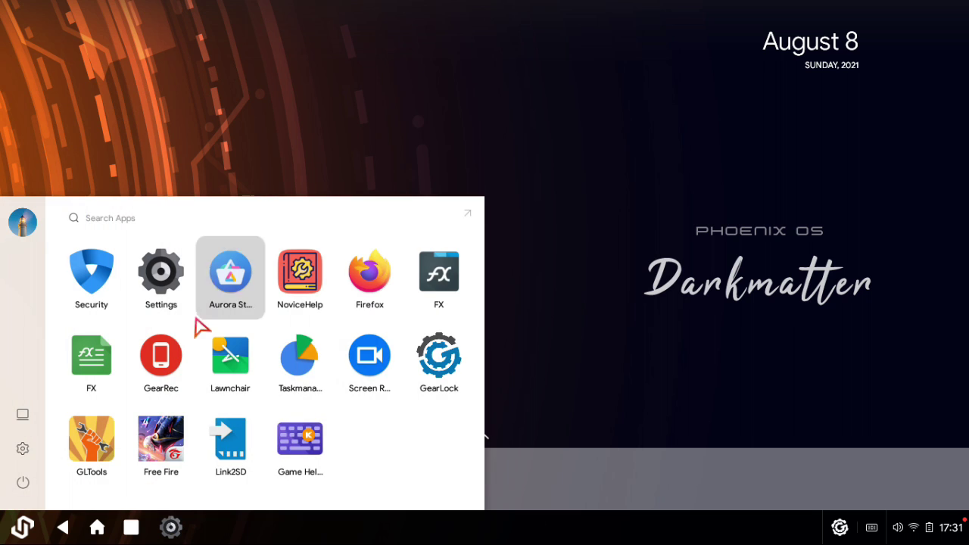
{"action": "left_click", "coordinate": [174, 286]}
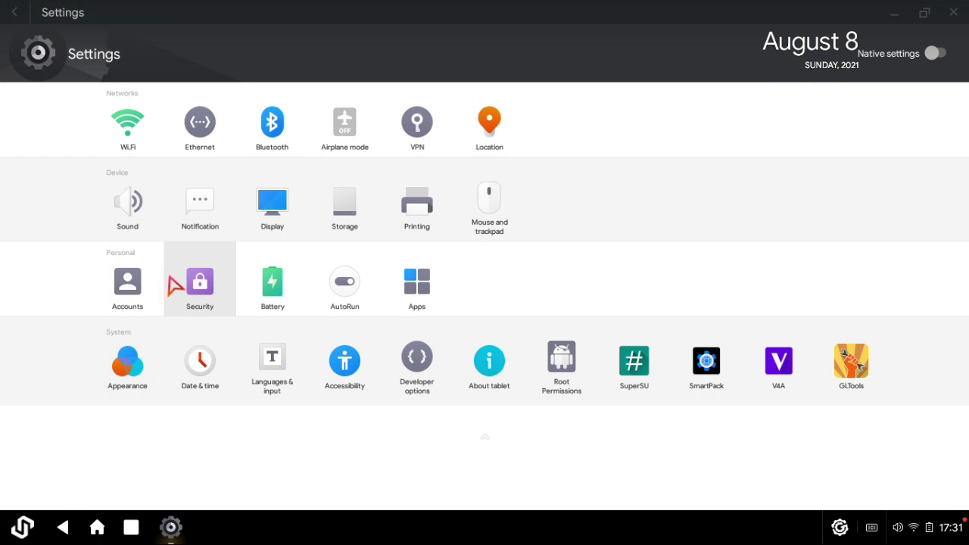
{"action": "left_click", "coordinate": [339, 286]}
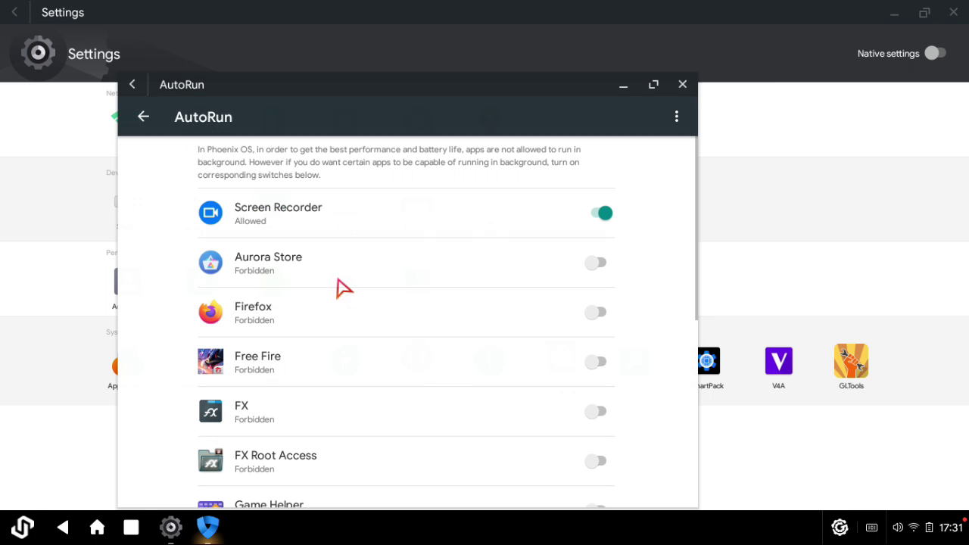
{"action": "scroll", "coordinate": [393, 346], "scroll_direction": "down", "scroll_amount": 2}
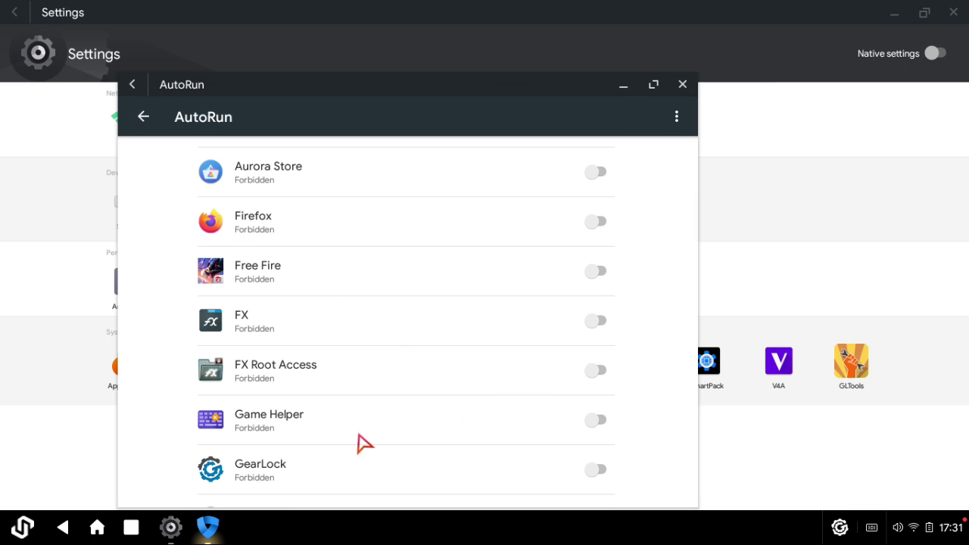
{"action": "left_click", "coordinate": [598, 421]}
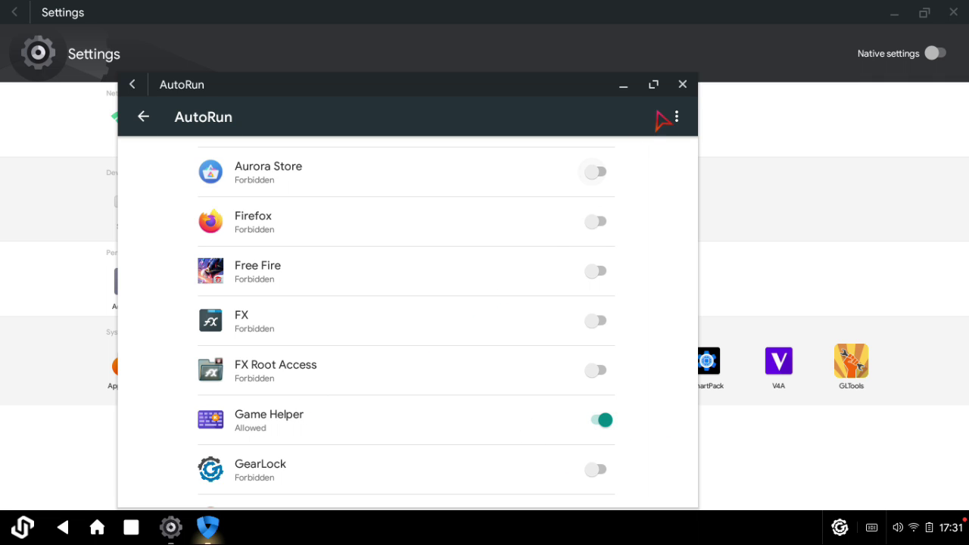
{"action": "left_click", "coordinate": [682, 84]}
{"action": "left_click", "coordinate": [951, 12]}
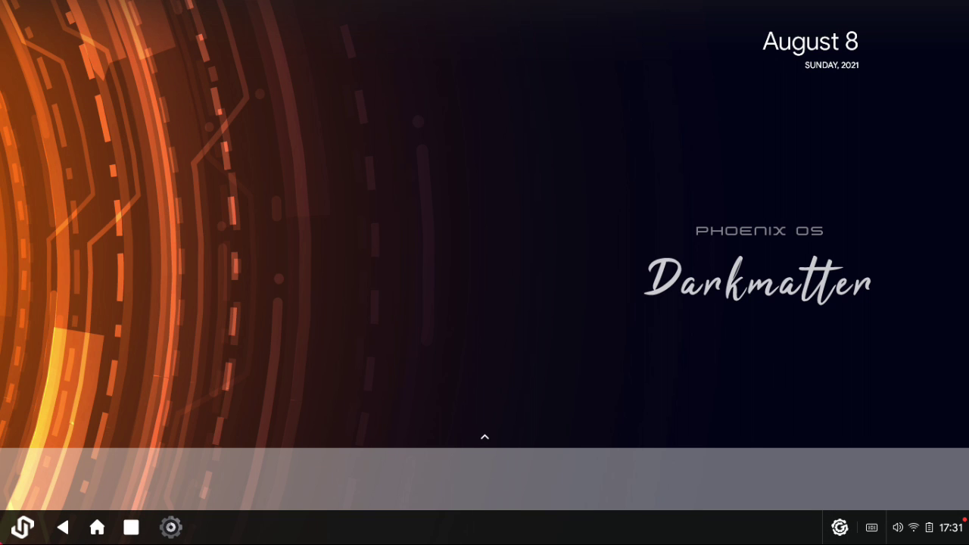
Step: Launch Game Helper and add Free Fire to its game list
{"action": "left_click", "coordinate": [23, 526]}
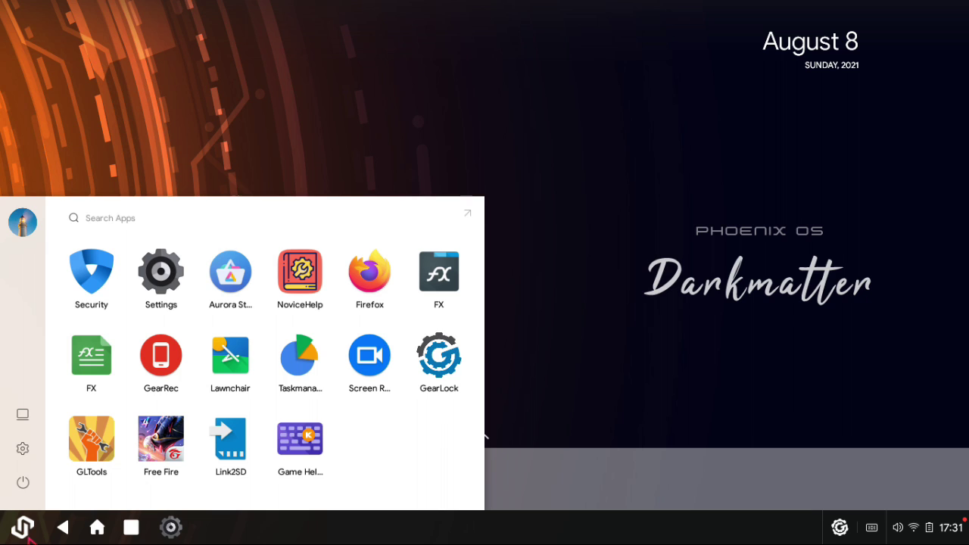
{"action": "left_click", "coordinate": [304, 443]}
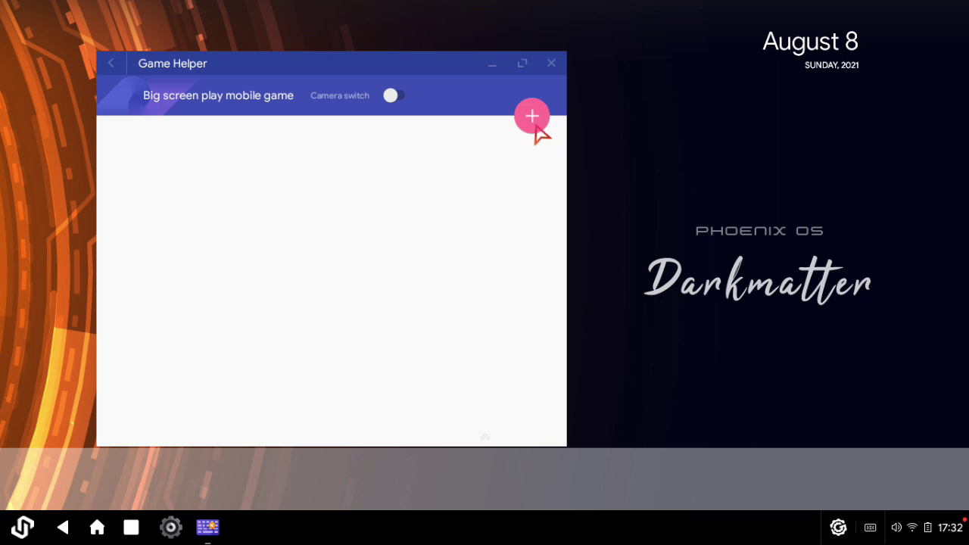
{"action": "left_click", "coordinate": [531, 117]}
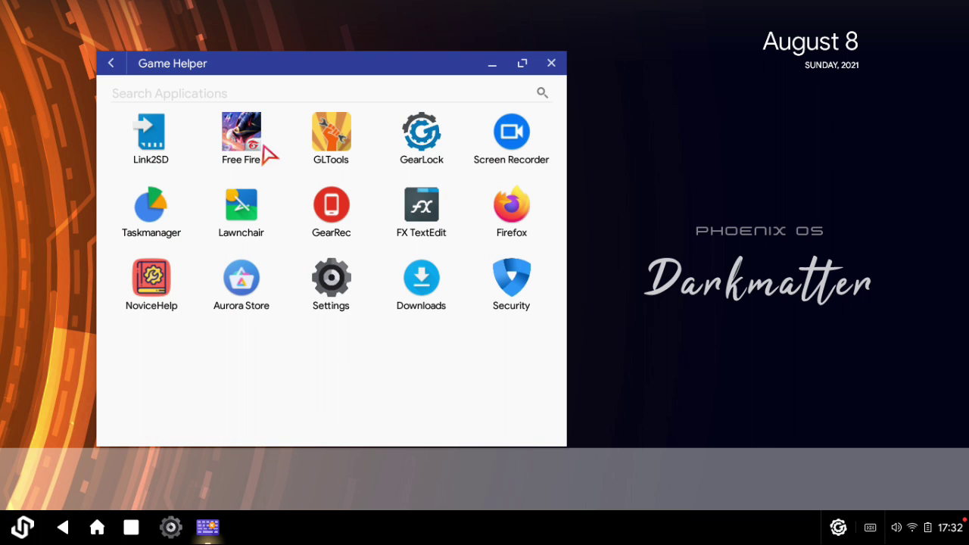
{"action": "left_click", "coordinate": [246, 125]}
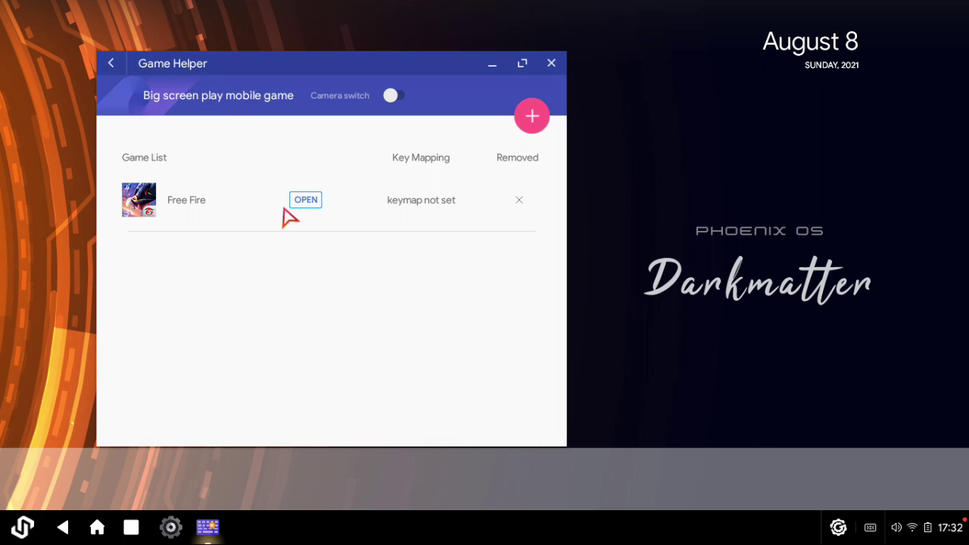
Step: Start Free Fire from the Game Helper list, enter the game and close the Blue Blaster Bundle promotion
{"action": "left_click", "coordinate": [306, 201]}
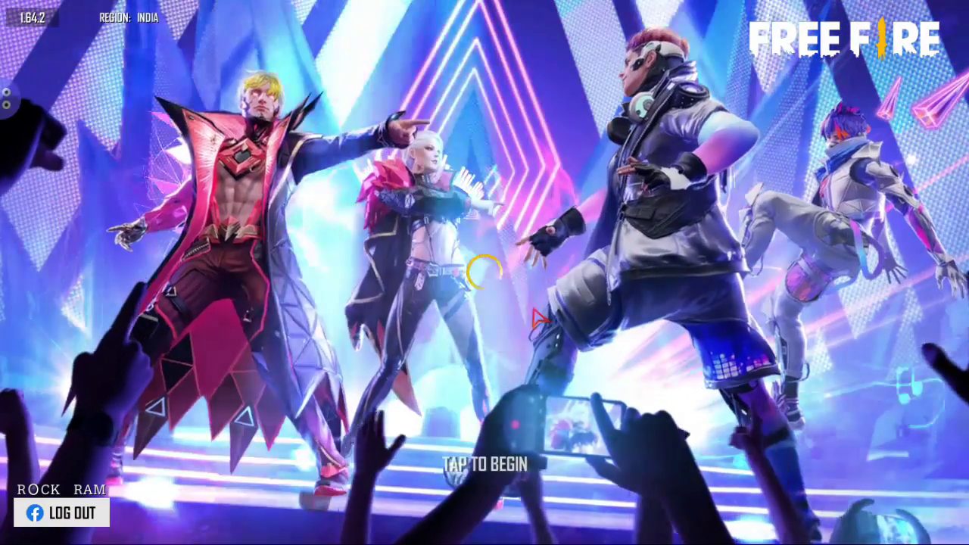
{"action": "left_click", "coordinate": [541, 317]}
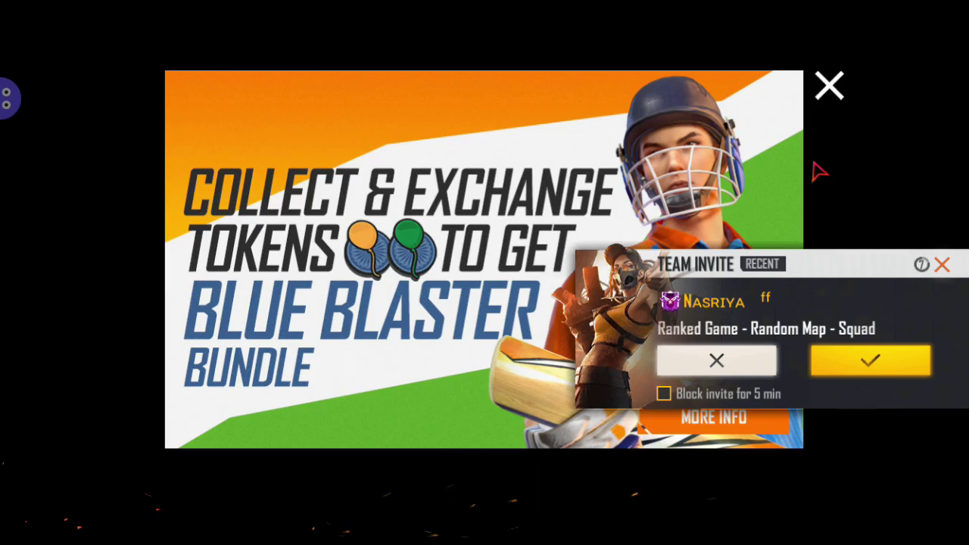
{"action": "left_click", "coordinate": [839, 88]}
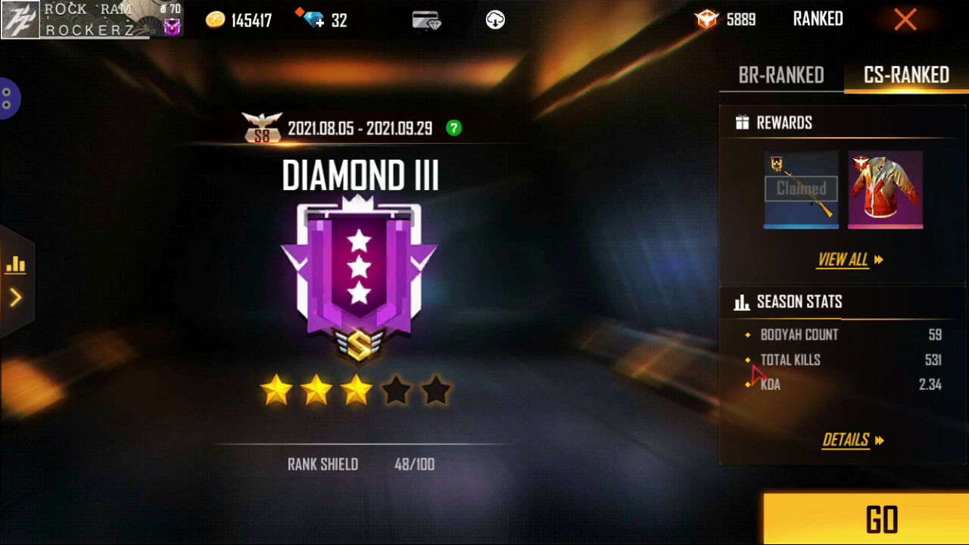
Step: View the detailed CS-Ranked season statistics and close them
{"action": "left_click", "coordinate": [837, 437]}
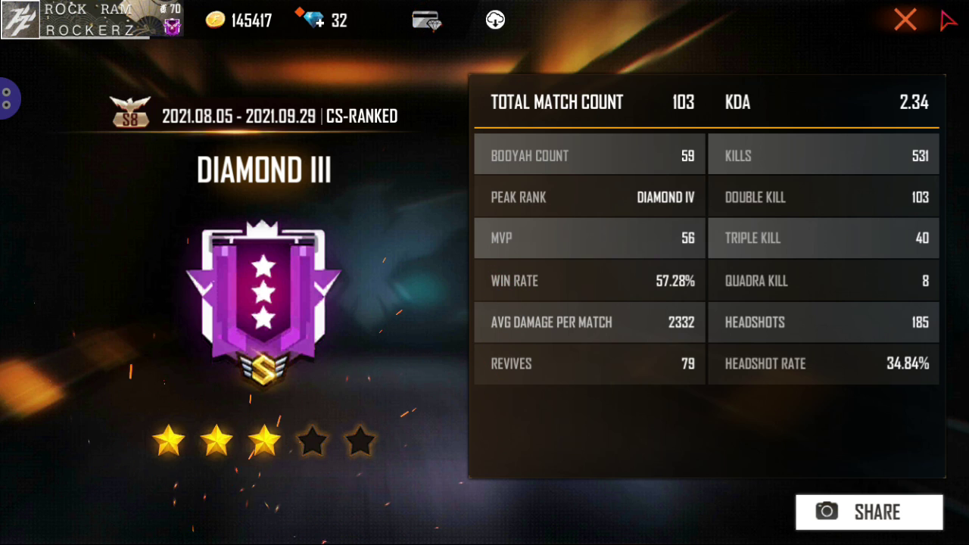
{"action": "left_click", "coordinate": [914, 21]}
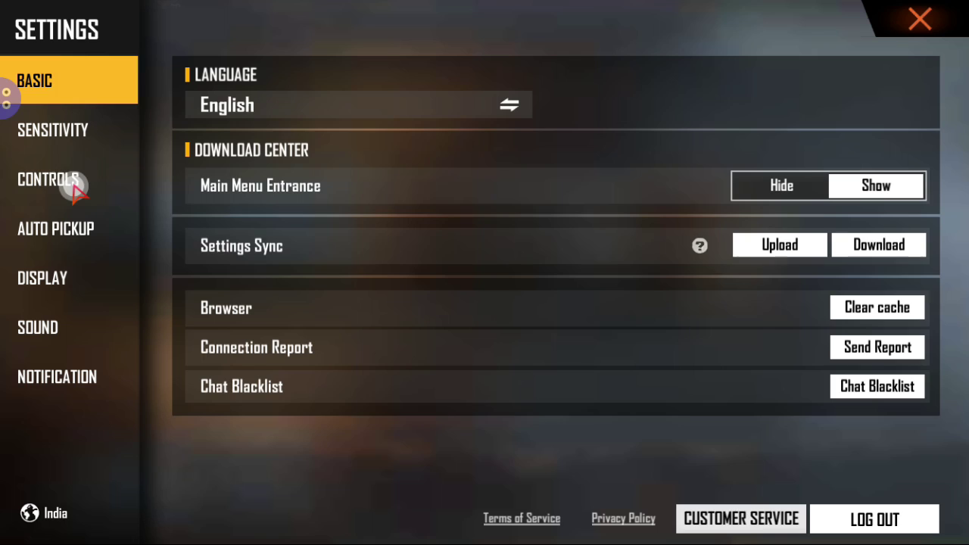
Step: Open the custom HUD editor from the control settings, set the weapon panel's size to 35% and adjust its position slightly
{"action": "left_click", "coordinate": [42, 179]}
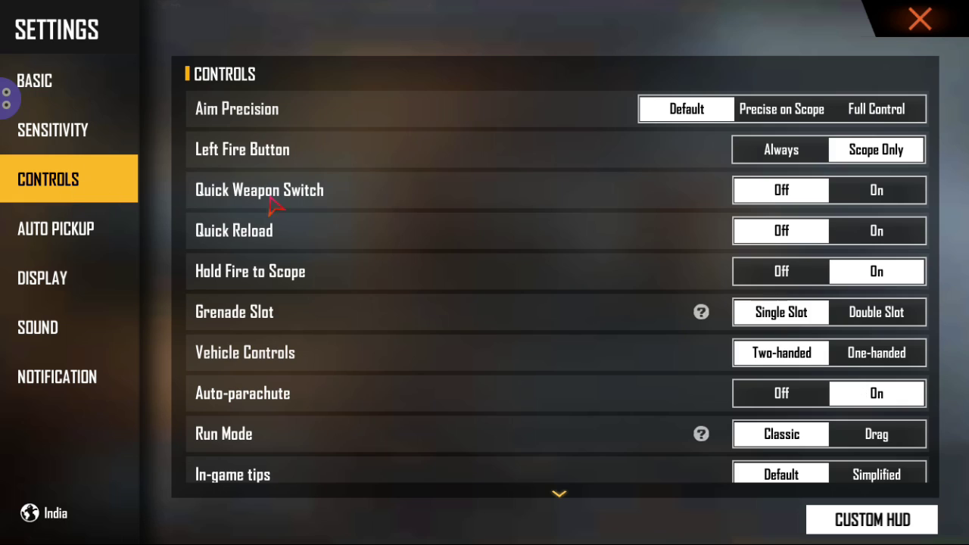
{"action": "left_click", "coordinate": [878, 522]}
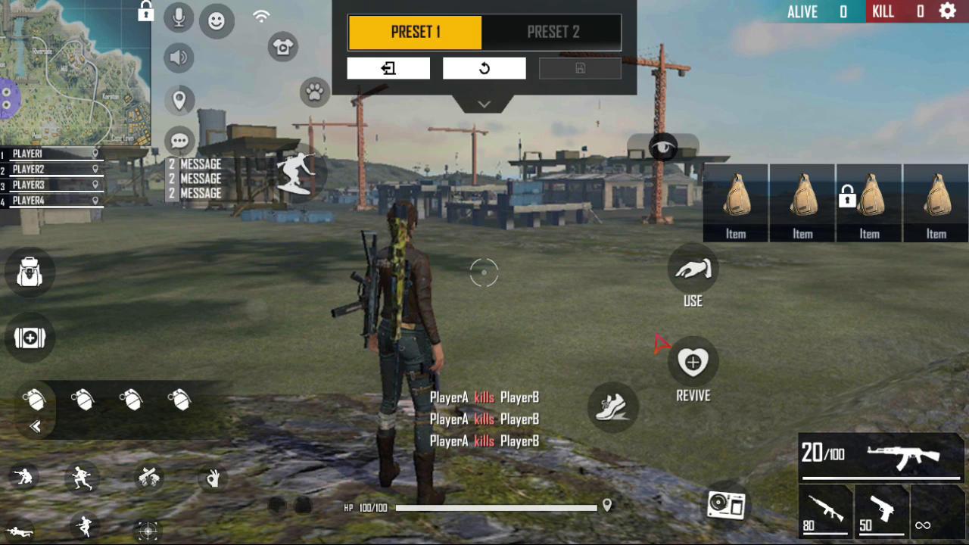
{"action": "left_click", "coordinate": [835, 476]}
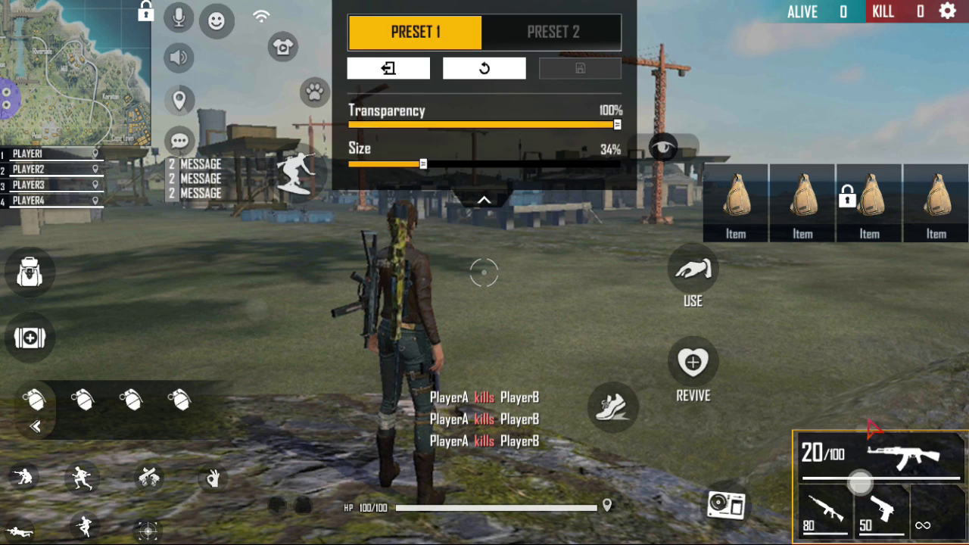
{"action": "mouse_move", "coordinate": [863, 489]}
{"action": "left_mouse_down"}
{"action": "mouse_move", "coordinate": [851, 89]}
{"action": "mouse_move", "coordinate": [931, 95]}
{"action": "mouse_move", "coordinate": [876, 162]}
{"action": "mouse_move", "coordinate": [865, 506]}
{"action": "mouse_move", "coordinate": [857, 496]}
{"action": "mouse_move", "coordinate": [871, 492]}
{"action": "left_mouse_up"}
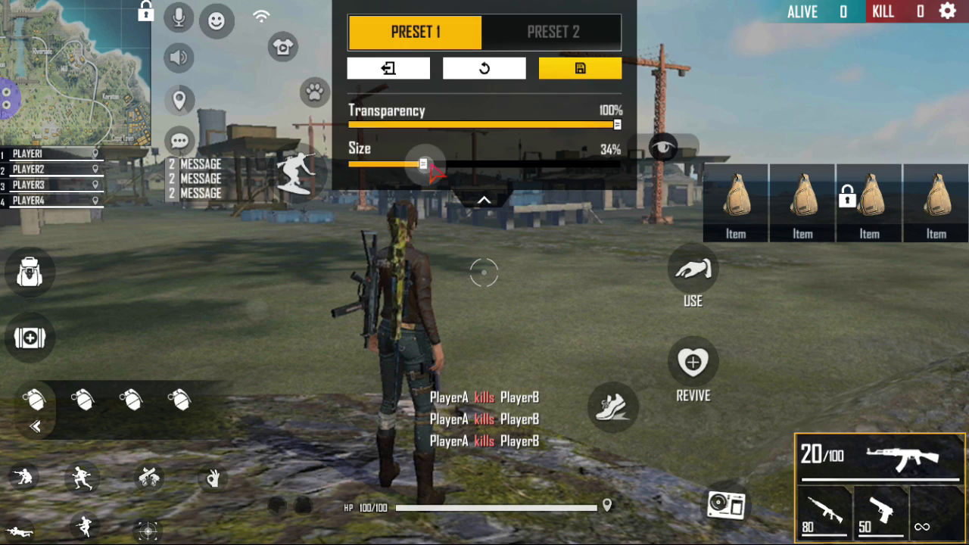
{"action": "left_click_drag", "start_coordinate": [422, 164], "coordinate": [427, 163]}
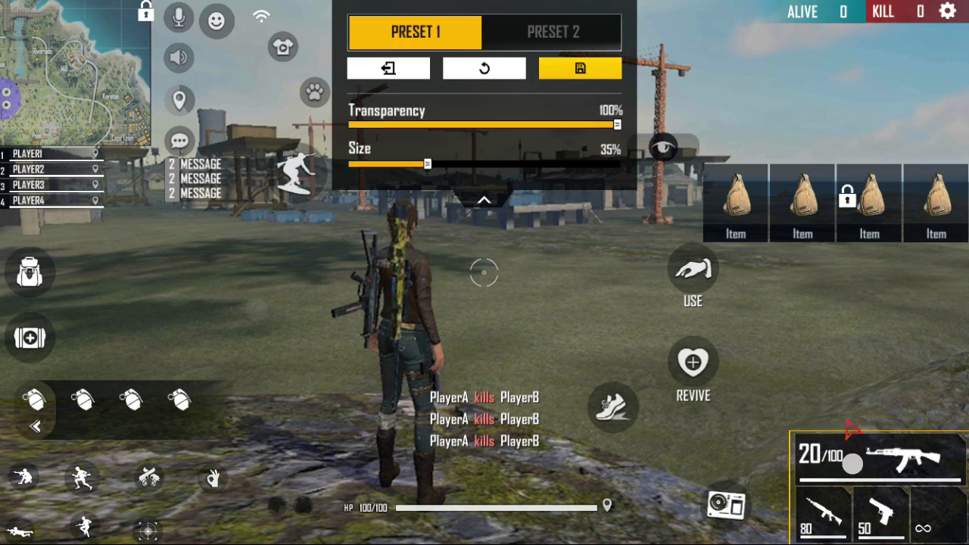
{"action": "mouse_move", "coordinate": [854, 474]}
{"action": "left_mouse_down"}
{"action": "mouse_move", "coordinate": [855, 463]}
{"action": "mouse_move", "coordinate": [853, 472]}
{"action": "left_mouse_up"}
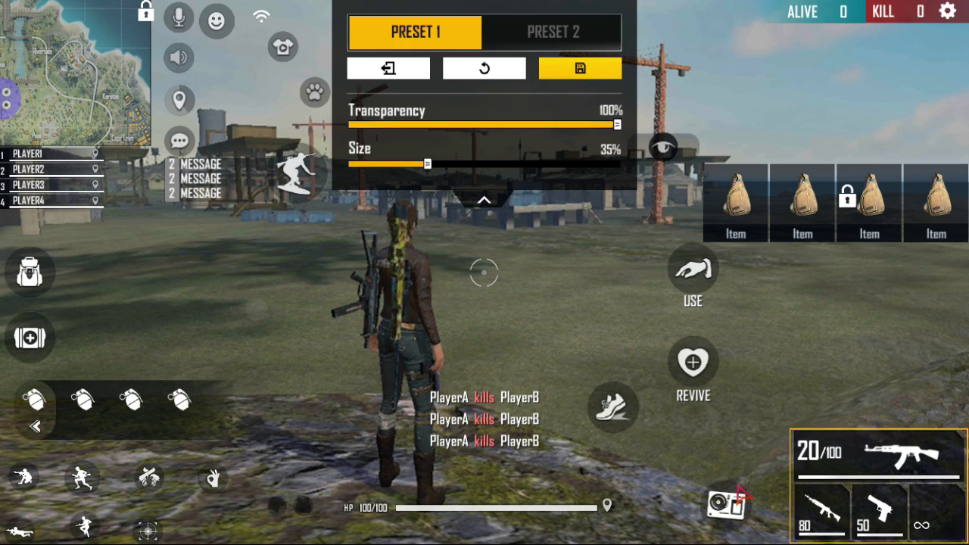
Step: Move the music player button next to the HP bar's end and reject the incoming team invite
{"action": "left_click", "coordinate": [729, 518]}
{"action": "left_click_drag", "start_coordinate": [728, 525], "coordinate": [620, 536]}
{"action": "left_click", "coordinate": [468, 407]}
{"action": "left_click", "coordinate": [727, 361]}
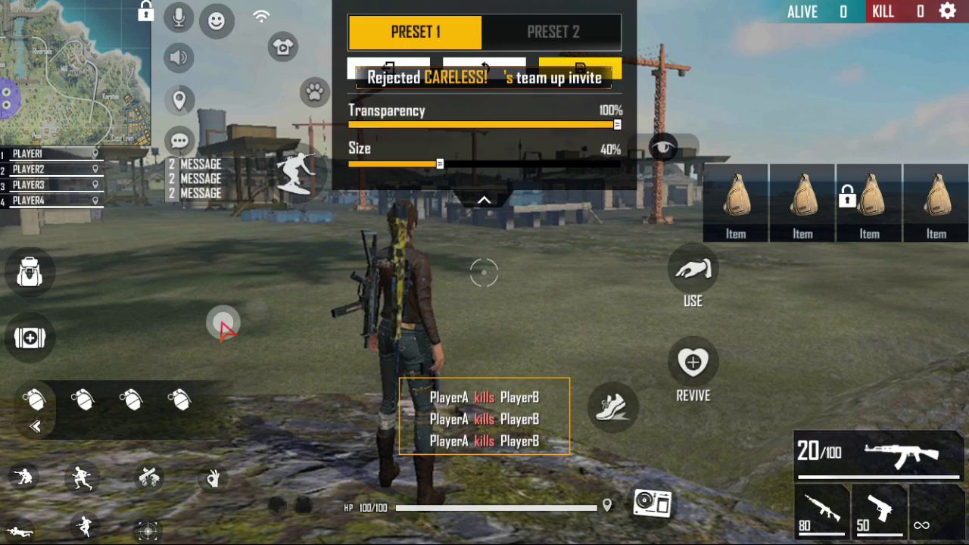
{"action": "left_click", "coordinate": [36, 272]}
{"action": "left_click", "coordinate": [29, 337]}
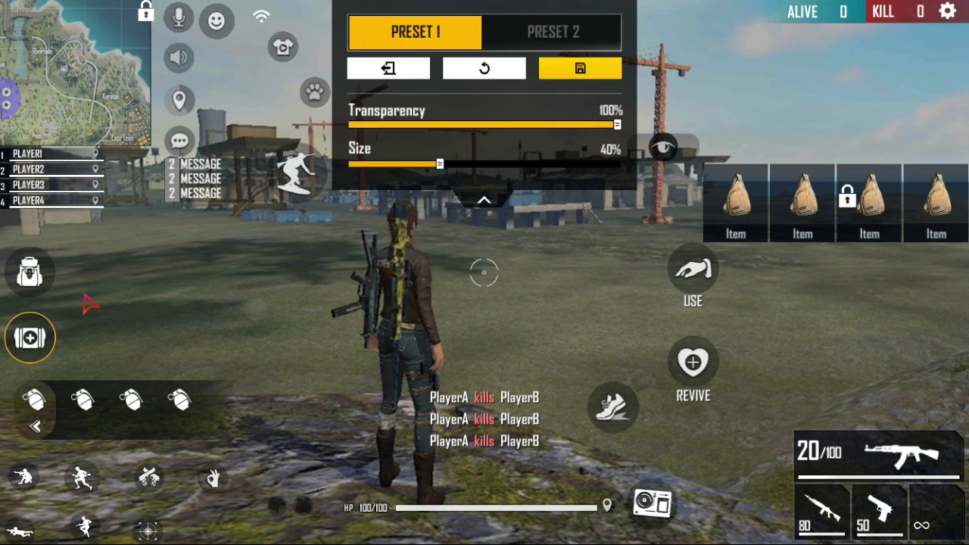
Step: Hide and disable the pet and shirt HUD buttons, and reject the team invite with invites blocked for 5 minutes
{"action": "left_click", "coordinate": [314, 92]}
{"action": "left_click", "coordinate": [354, 191]}
{"action": "left_click", "coordinate": [282, 47]}
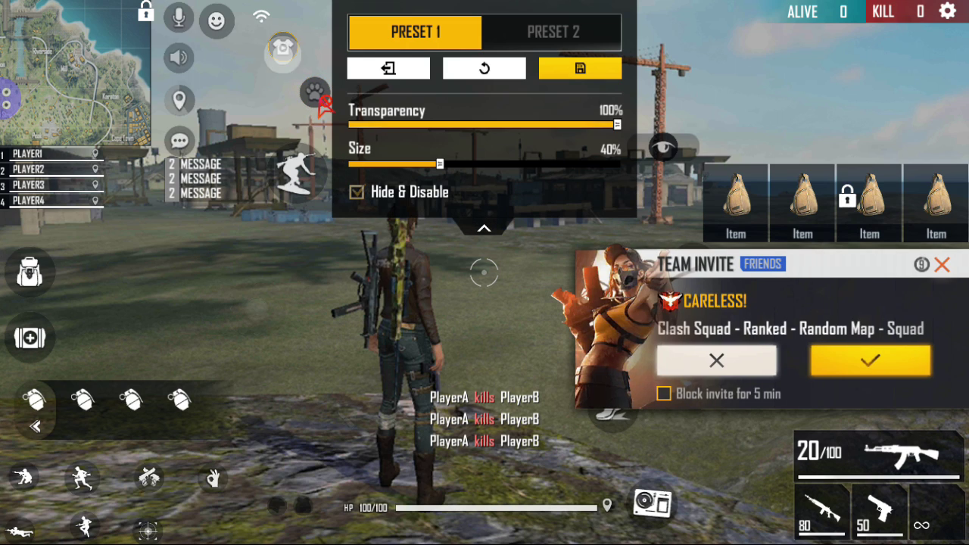
{"action": "left_click", "coordinate": [355, 191]}
{"action": "left_click", "coordinate": [663, 394]}
{"action": "left_click", "coordinate": [688, 362]}
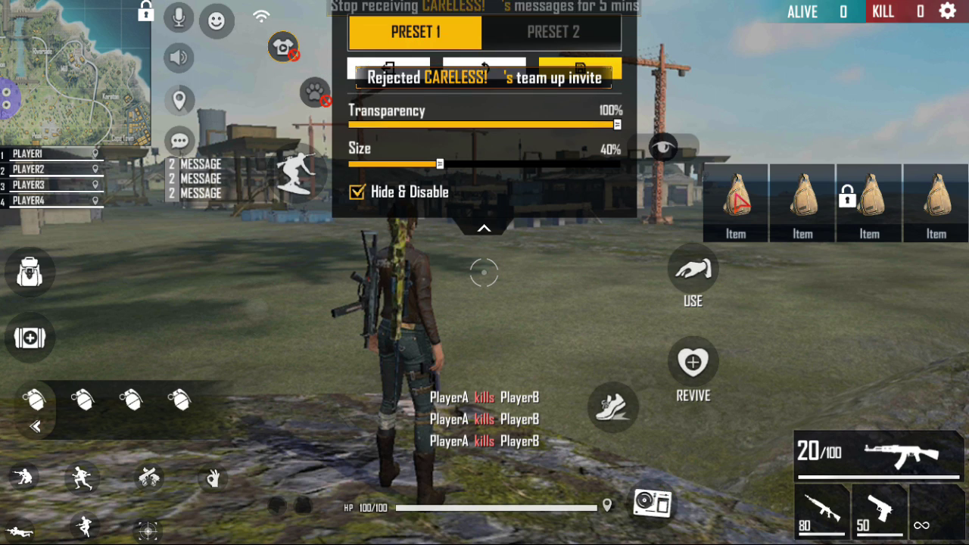
{"action": "left_click", "coordinate": [437, 204]}
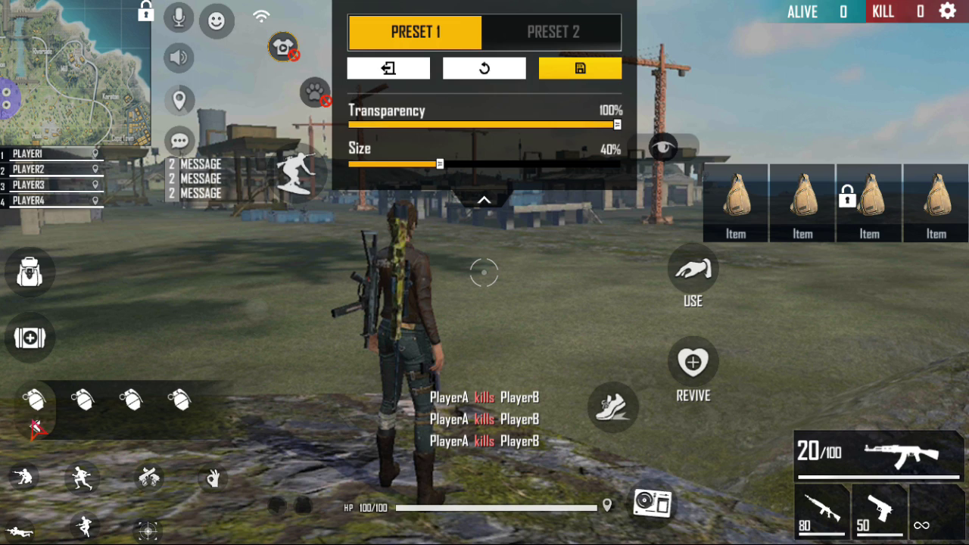
Step: Reposition the grenade slots just above the movement buttons and set their size to 32%, blocking the team invite for 5 minutes
{"action": "left_click_drag", "start_coordinate": [31, 425], "coordinate": [218, 386]}
{"action": "left_click_drag", "start_coordinate": [277, 345], "coordinate": [396, 371]}
{"action": "left_click", "coordinate": [663, 394]}
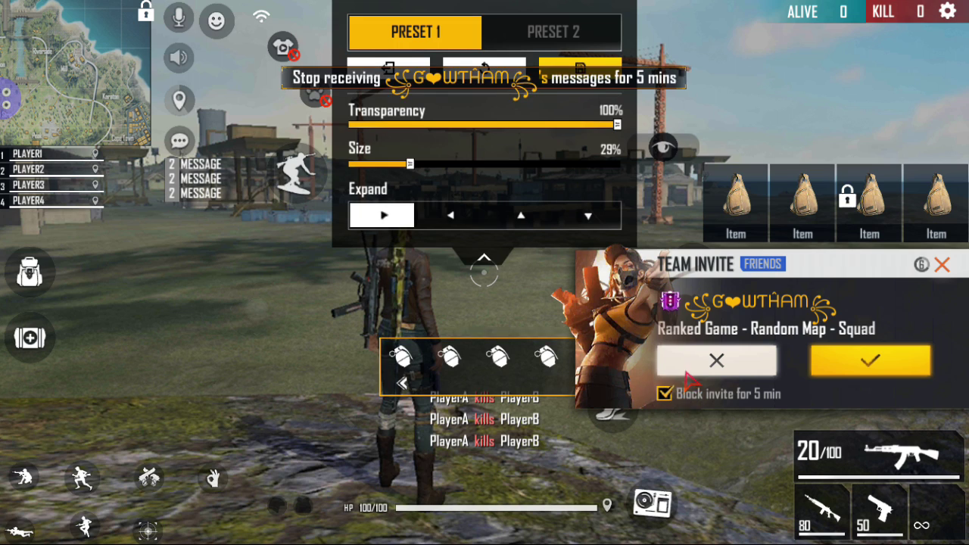
{"action": "left_click", "coordinate": [716, 360]}
{"action": "left_click_drag", "start_coordinate": [392, 370], "coordinate": [58, 400]}
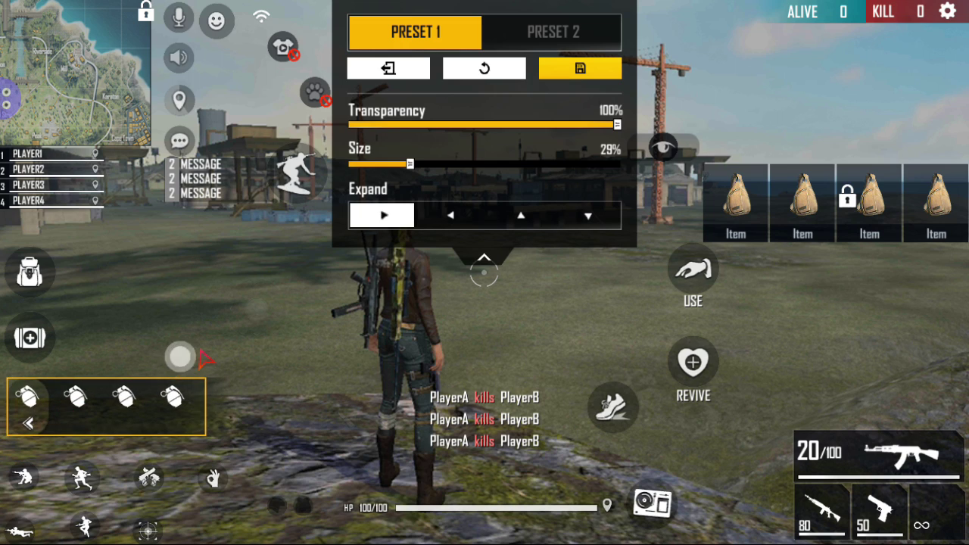
{"action": "mouse_move", "coordinate": [415, 164]}
{"action": "left_mouse_down"}
{"action": "mouse_move", "coordinate": [432, 166]}
{"action": "mouse_move", "coordinate": [420, 166]}
{"action": "left_mouse_up"}
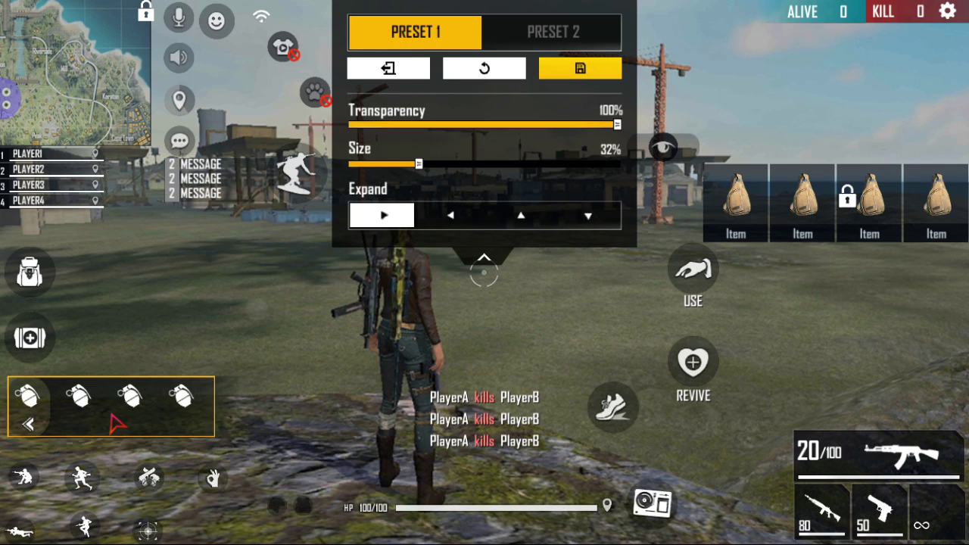
Step: Check the size settings of the movement and action buttons, and save the HUD layout in Preset 1
{"action": "left_click", "coordinate": [81, 477]}
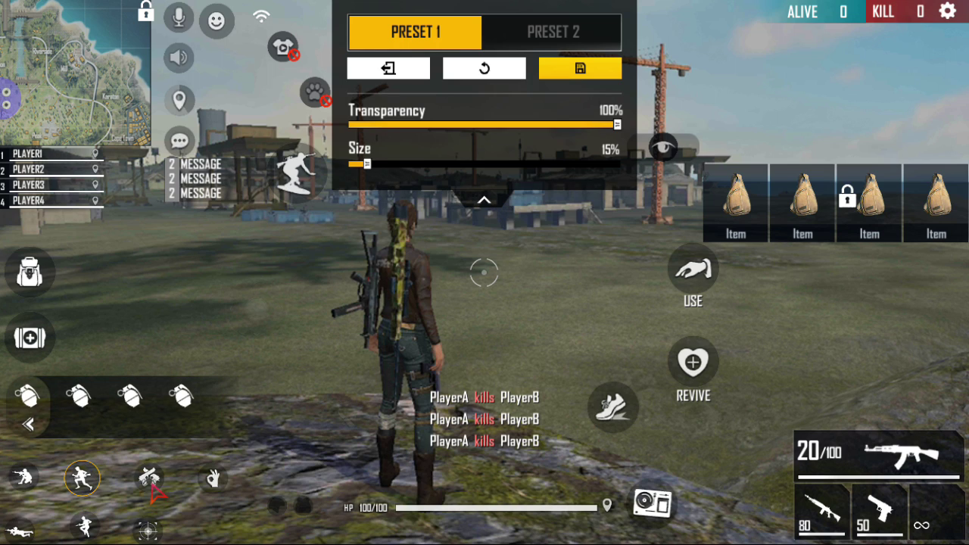
{"action": "left_click", "coordinate": [149, 477]}
{"action": "left_click", "coordinate": [212, 478]}
{"action": "left_click", "coordinate": [147, 530]}
{"action": "left_click", "coordinate": [83, 528]}
{"action": "left_click", "coordinate": [81, 477]}
{"action": "left_click", "coordinate": [24, 478]}
{"action": "left_click", "coordinate": [19, 530]}
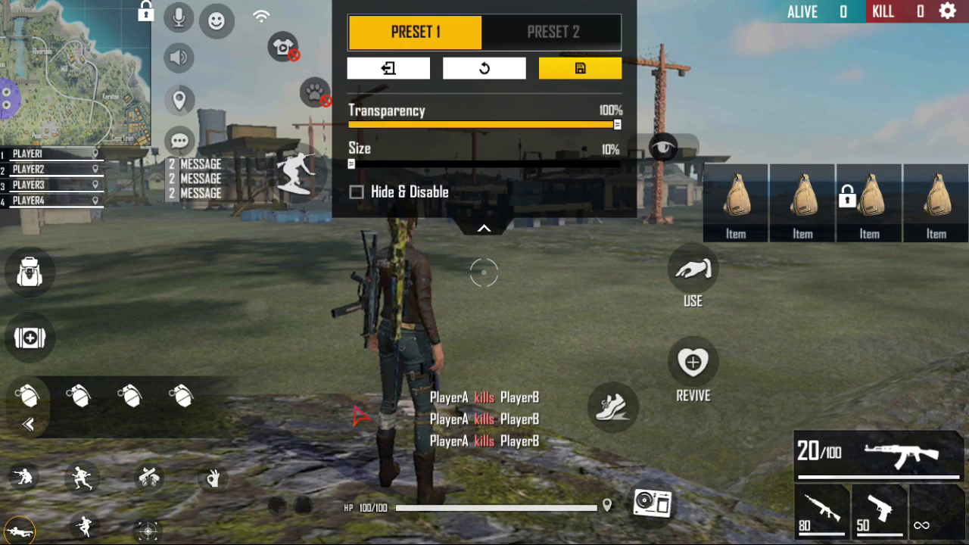
{"action": "left_click", "coordinate": [581, 68]}
{"action": "left_click", "coordinate": [840, 521]}
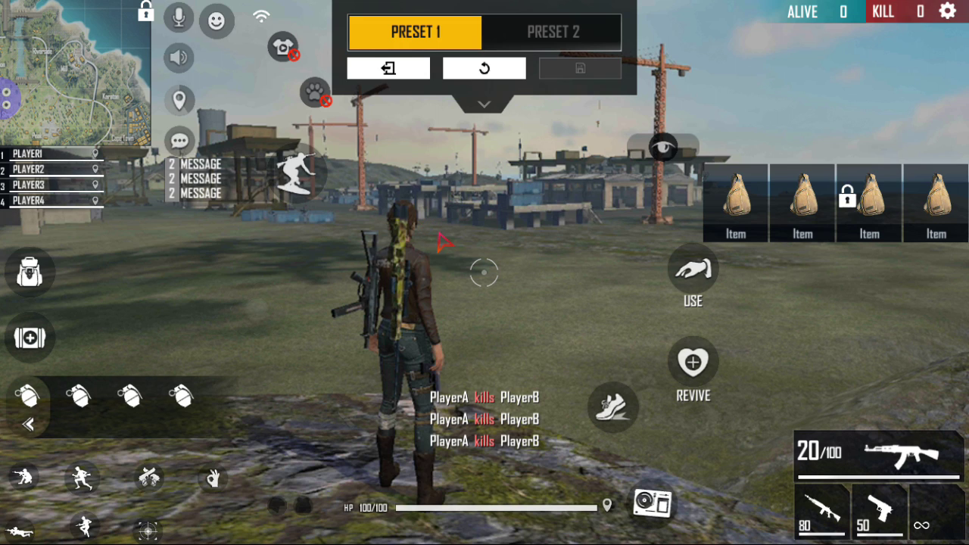
Step: Open the Game Helper key-mapping overlay and set its mode to Keyboard
{"action": "left_click", "coordinate": [9, 130]}
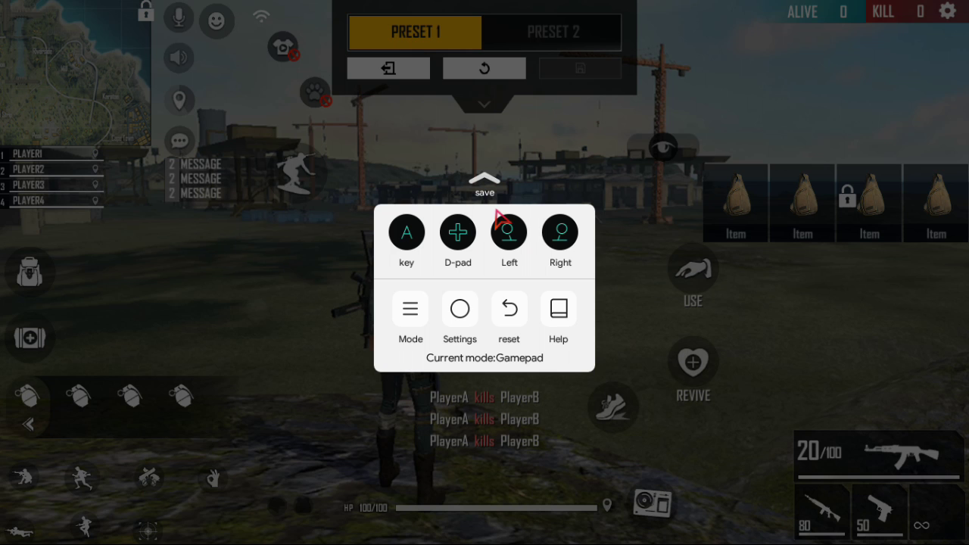
{"action": "left_click", "coordinate": [424, 311]}
{"action": "left_click", "coordinate": [479, 261]}
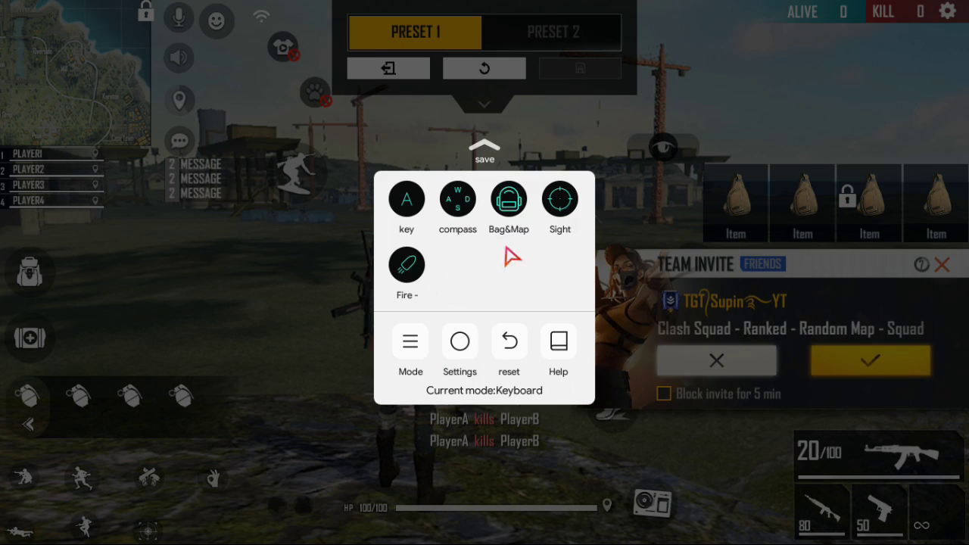
Step: Switch the key-mapping mode to Gamepad and back to Keyboard
{"action": "left_click", "coordinate": [414, 347]}
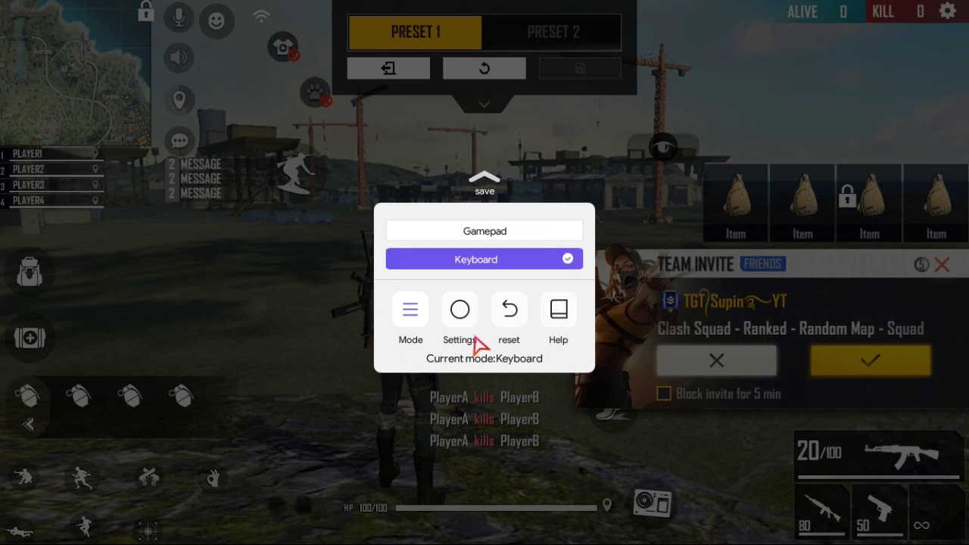
{"action": "left_click", "coordinate": [472, 230]}
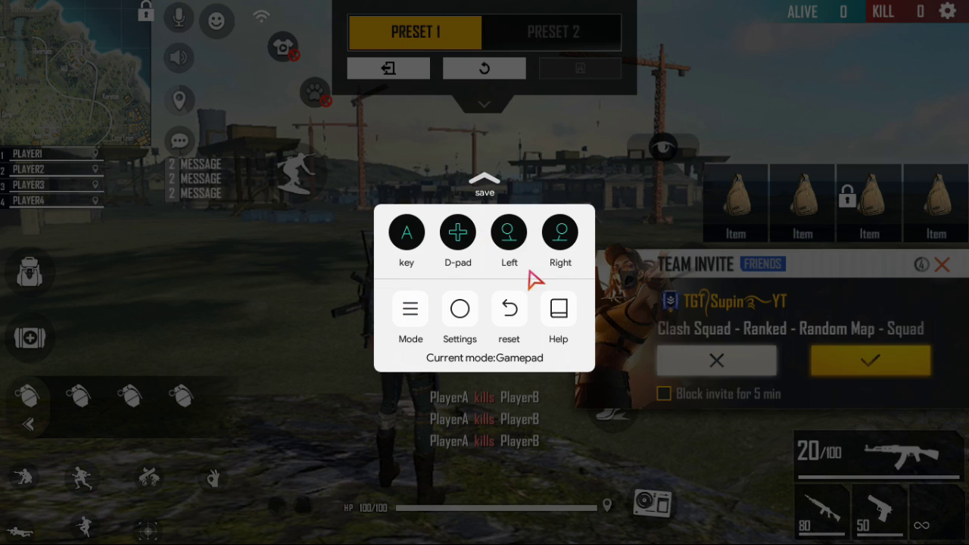
{"action": "left_click", "coordinate": [404, 312]}
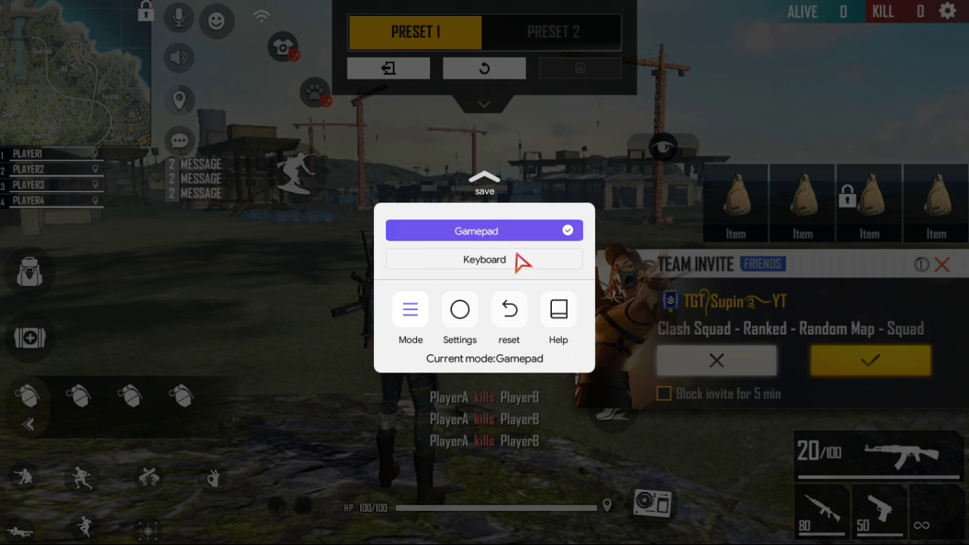
{"action": "left_click", "coordinate": [493, 265]}
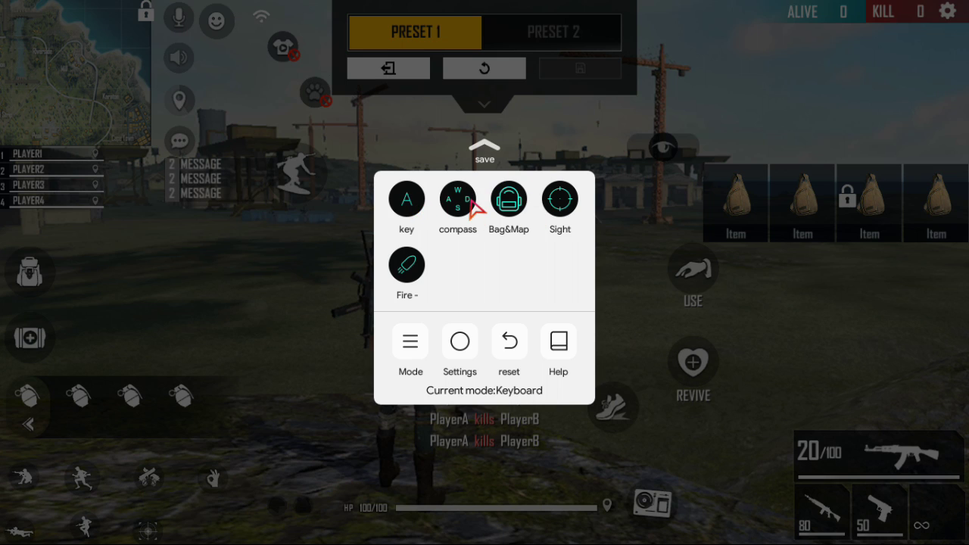
Step: Add a Sight control beside the USE button and a Fire control beside the character
{"action": "left_click", "coordinate": [561, 202]}
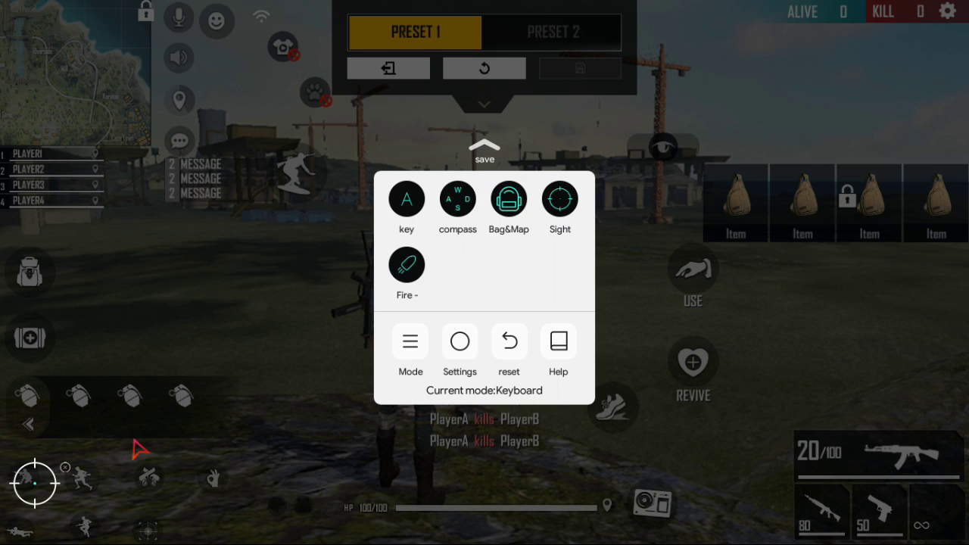
{"action": "left_click_drag", "start_coordinate": [34, 482], "coordinate": [755, 300]}
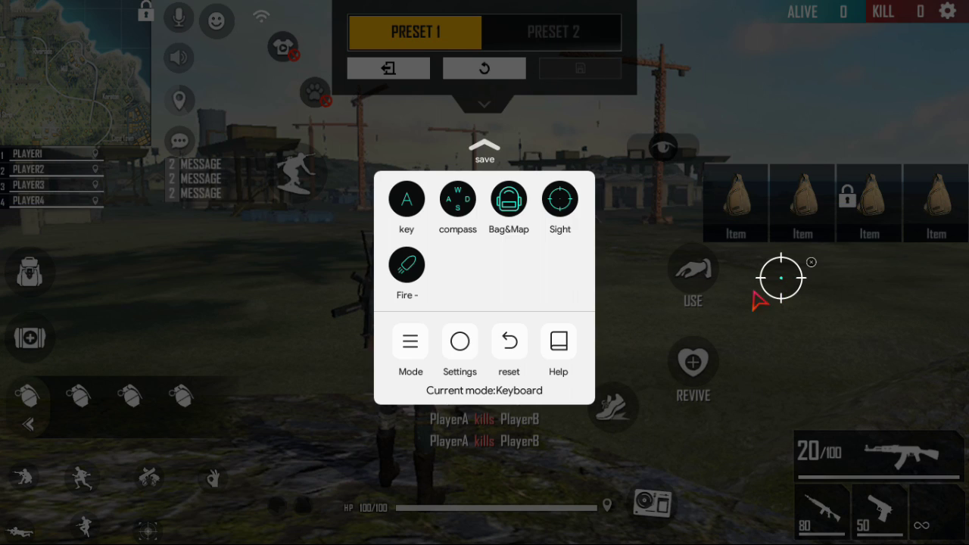
{"action": "left_click", "coordinate": [415, 282]}
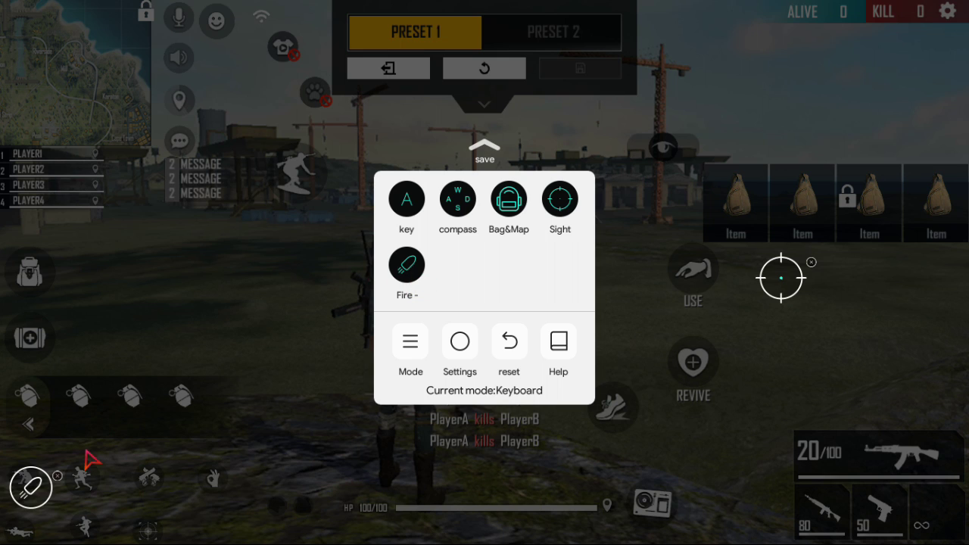
{"action": "left_click_drag", "start_coordinate": [39, 491], "coordinate": [319, 294]}
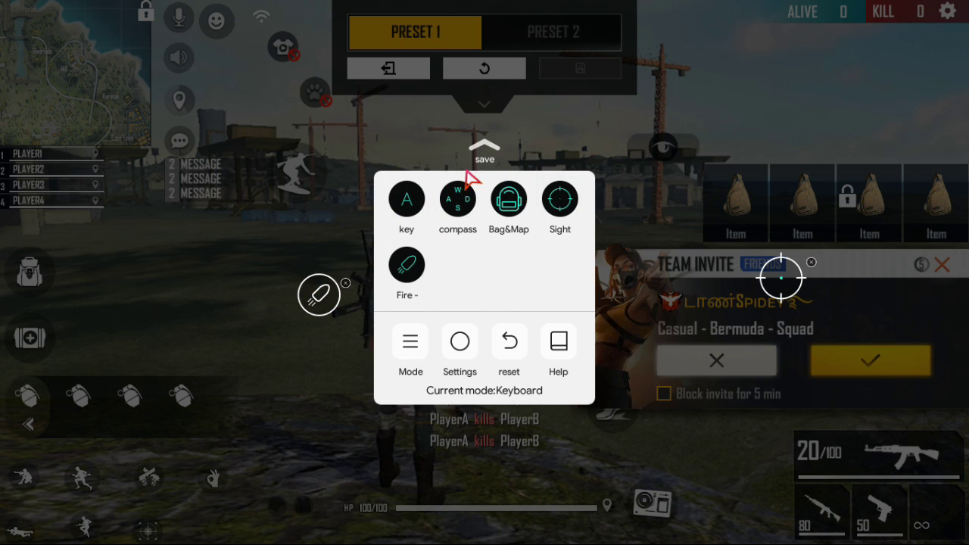
Step: Save the key mapping and reject the team invite, blocking invites for 5 minutes
{"action": "left_click", "coordinate": [484, 149]}
{"action": "left_click", "coordinate": [664, 394]}
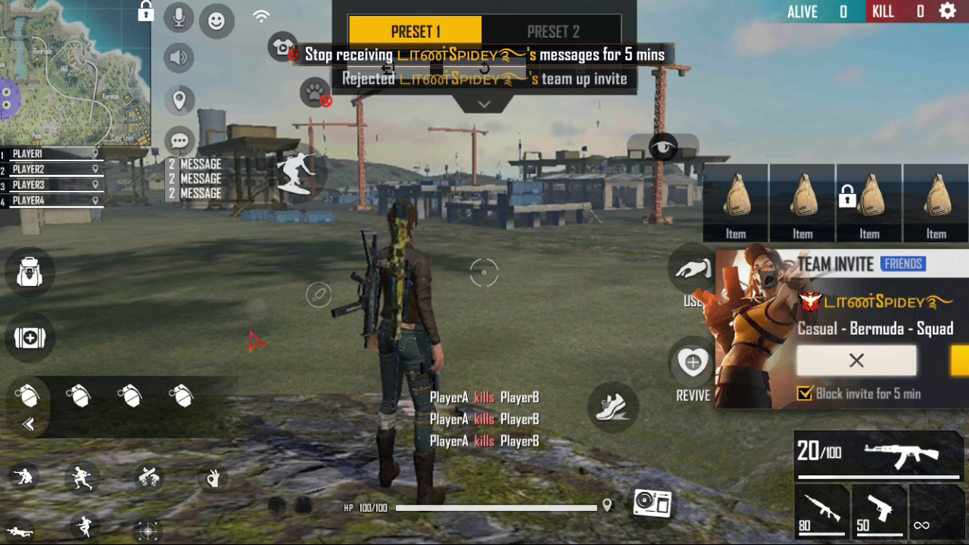
Step: Reopen the key-mapping overlay, add the WASD compass and place it, reduced in size, between the backpack button and the Fire control
{"action": "left_click", "coordinate": [10, 92]}
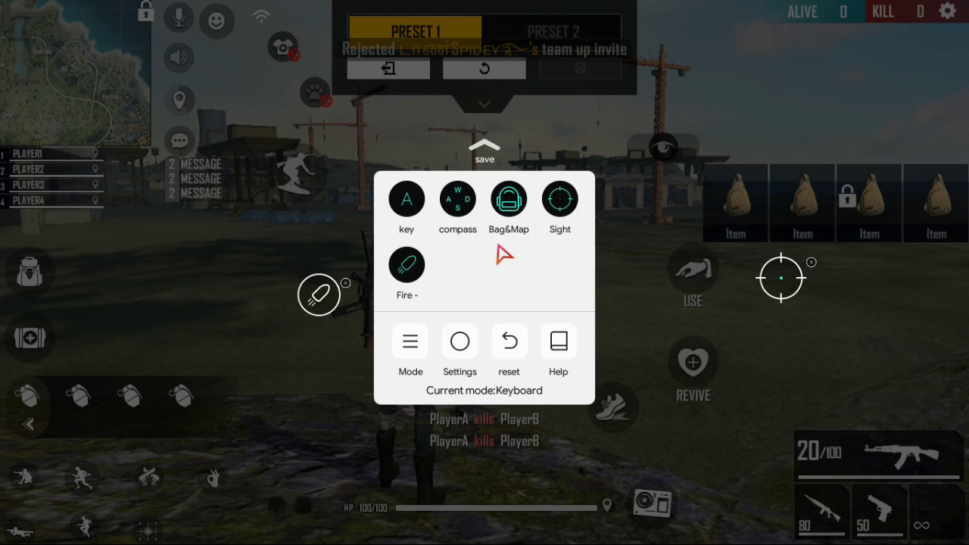
{"action": "left_click", "coordinate": [464, 221]}
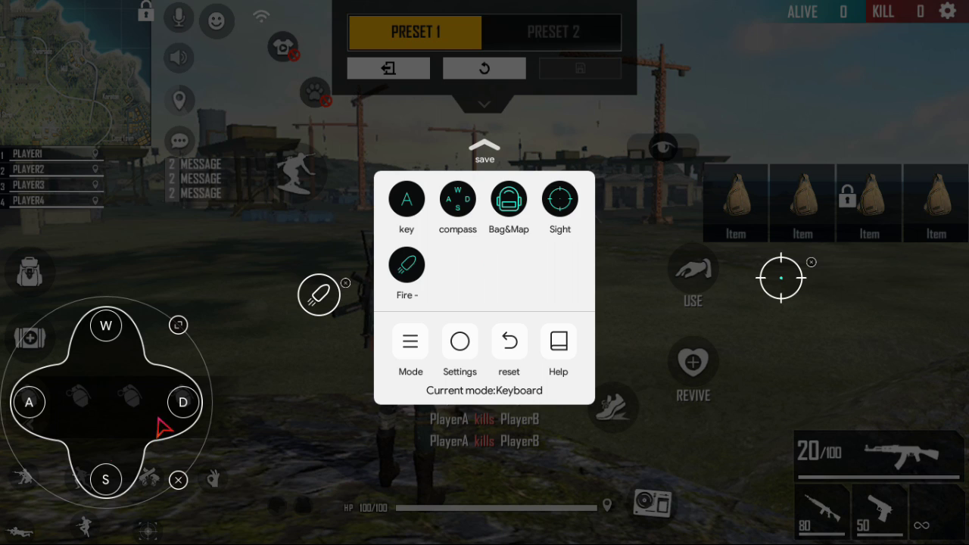
{"action": "left_click_drag", "start_coordinate": [119, 451], "coordinate": [193, 294]}
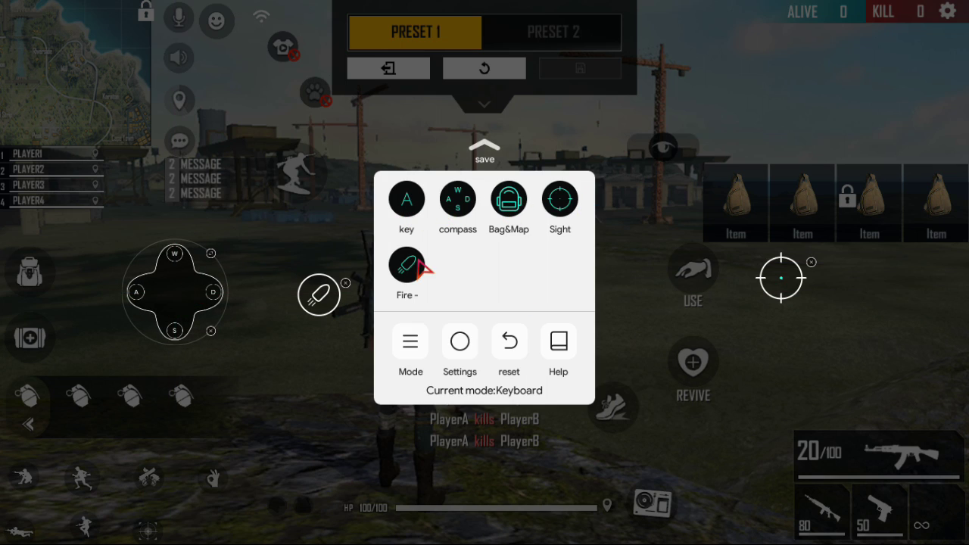
Step: Add 13 blank key controls to the keyboard mapping
{"action": "left_click", "coordinate": [413, 202]}
{"action": "left_click", "coordinate": [414, 201]}
{"action": "left_click", "coordinate": [414, 202]}
{"action": "left_click", "coordinate": [414, 201]}
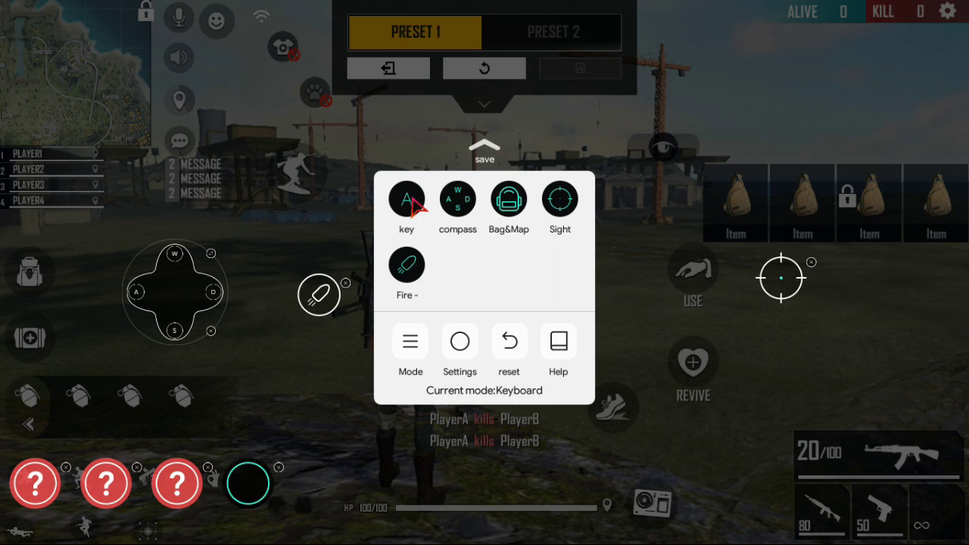
{"action": "left_click", "coordinate": [413, 201]}
{"action": "left_click", "coordinate": [413, 201]}
{"action": "left_click", "coordinate": [413, 201]}
{"action": "left_click", "coordinate": [413, 201]}
{"action": "left_click", "coordinate": [413, 201]}
{"action": "left_click", "coordinate": [413, 201]}
{"action": "left_click", "coordinate": [413, 201]}
{"action": "left_click", "coordinate": [413, 201]}
{"action": "left_click", "coordinate": [414, 202]}
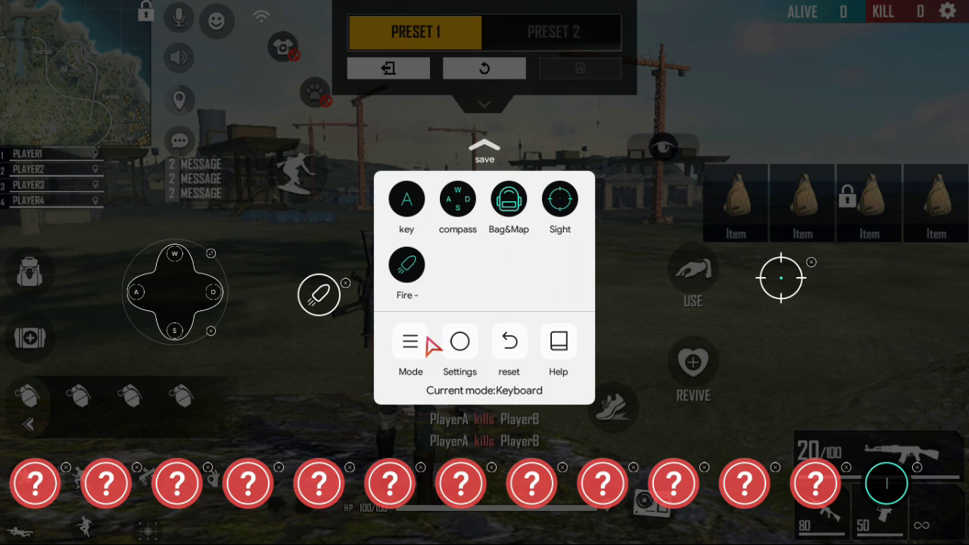
Step: Lower the button opacity to its minimum in the key-mapping settings and save the mapping
{"action": "left_click", "coordinate": [457, 344]}
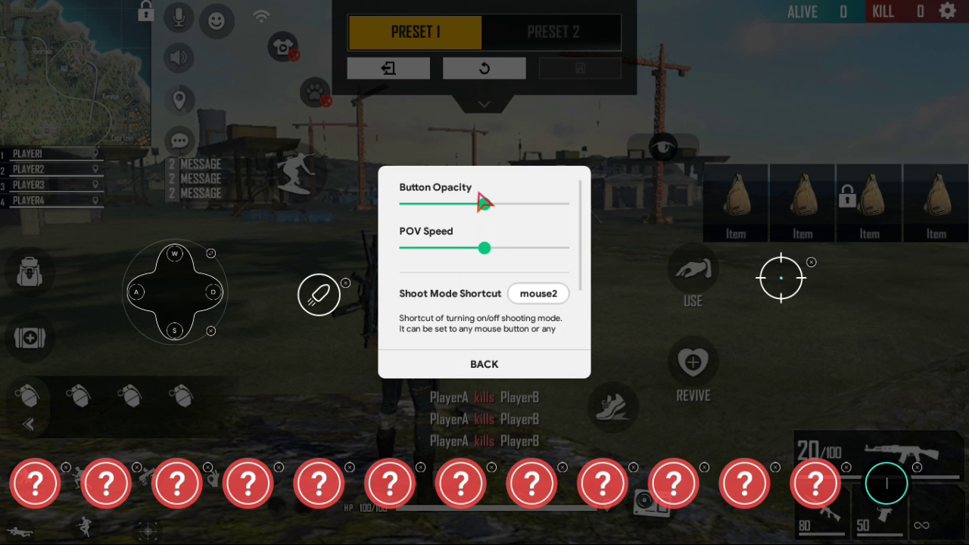
{"action": "left_click_drag", "start_coordinate": [485, 201], "coordinate": [402, 205]}
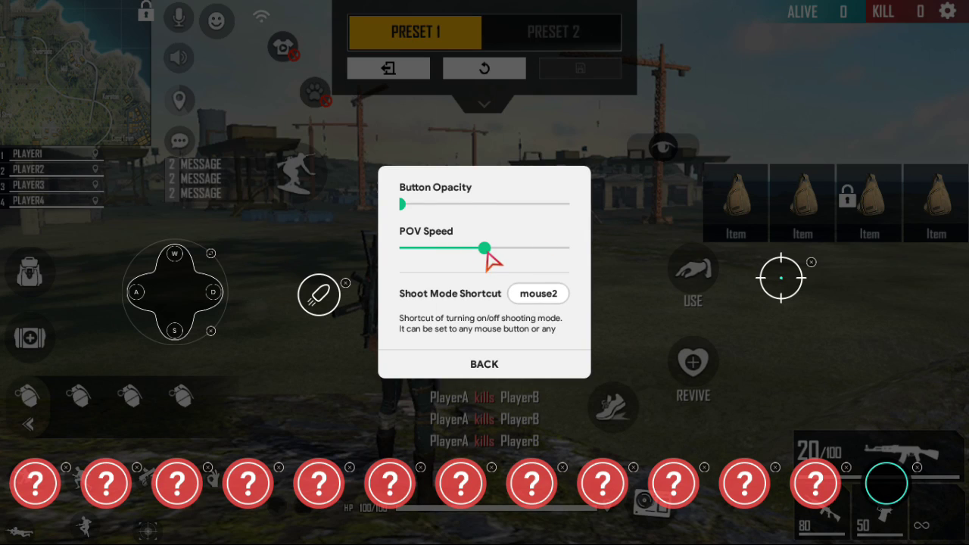
{"action": "mouse_move", "coordinate": [487, 253]}
{"action": "left_mouse_down"}
{"action": "mouse_move", "coordinate": [564, 241]}
{"action": "mouse_move", "coordinate": [409, 250]}
{"action": "mouse_move", "coordinate": [517, 249]}
{"action": "mouse_move", "coordinate": [483, 252]}
{"action": "left_mouse_up"}
{"action": "left_click", "coordinate": [506, 369]}
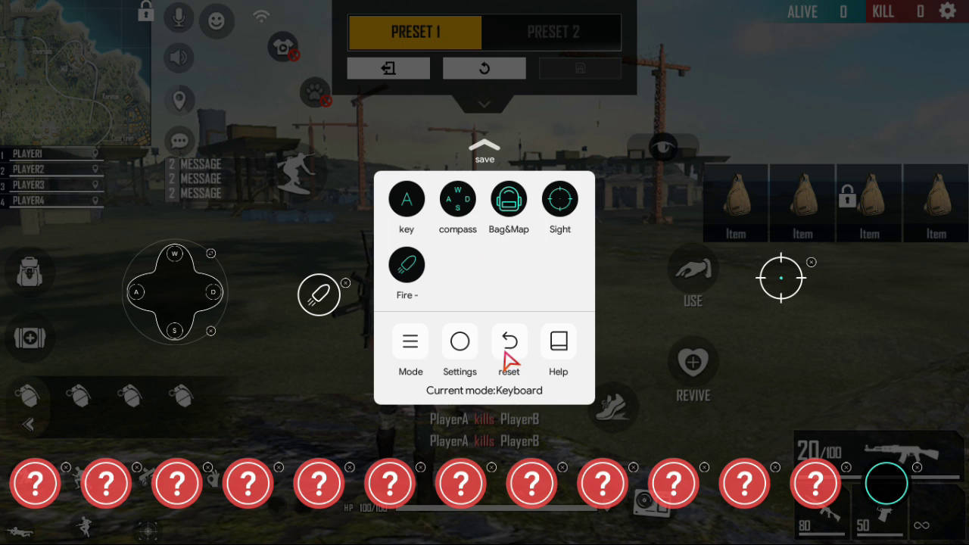
{"action": "left_click", "coordinate": [496, 158]}
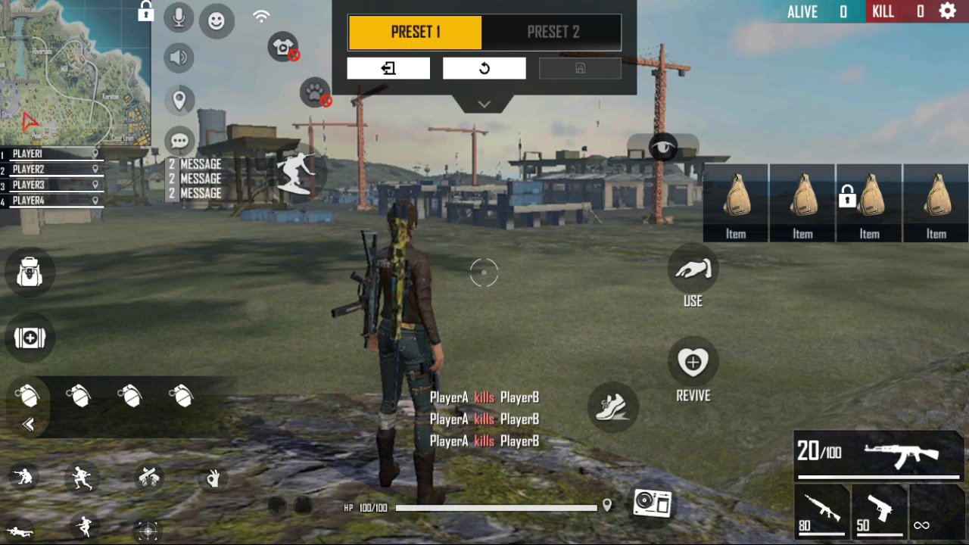
Step: Reopen the key-mapping overlay and place key R on the main weapon slot, F on the second weapon and T on the pistol
{"action": "left_click", "coordinate": [485, 104]}
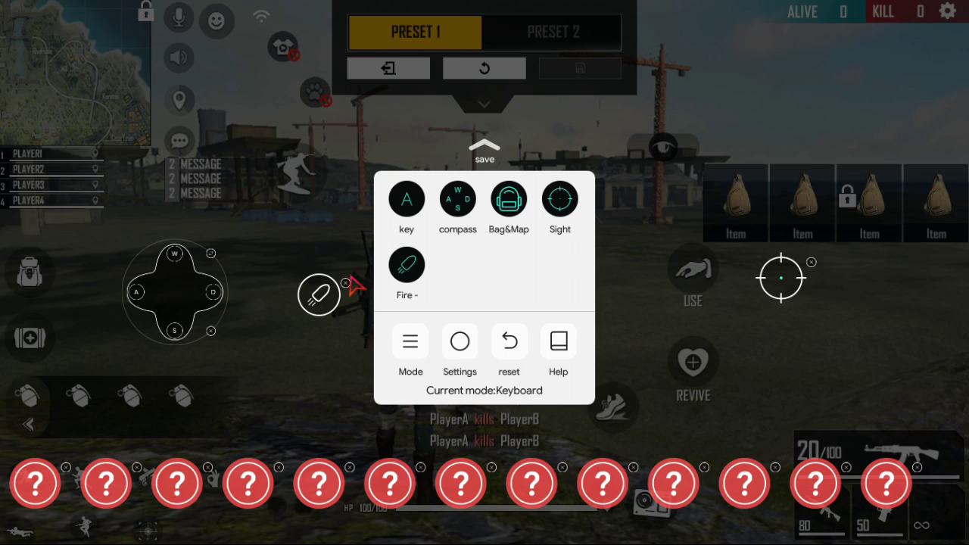
{"action": "left_click", "coordinate": [411, 362]}
{"action": "left_click", "coordinate": [413, 327]}
{"action": "left_click_drag", "start_coordinate": [894, 498], "coordinate": [889, 471]}
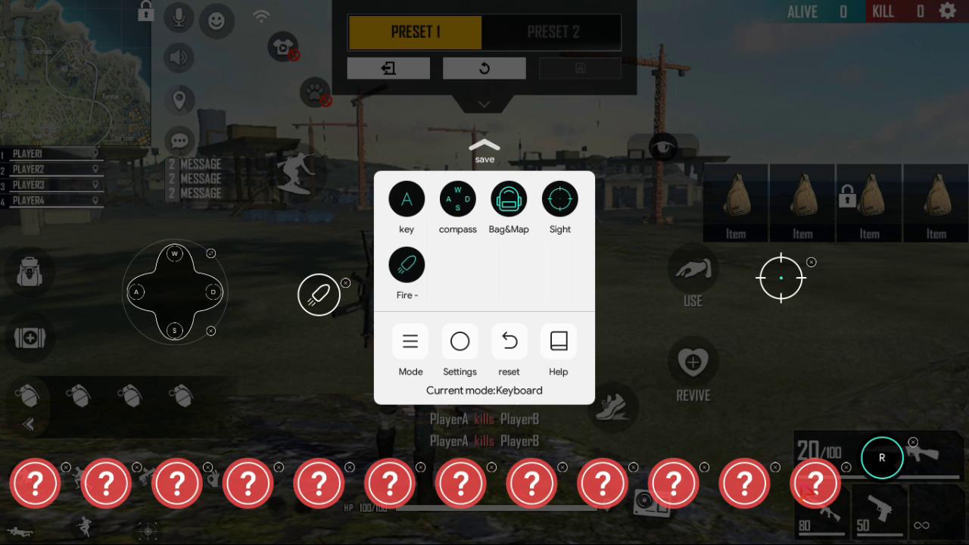
{"action": "left_click_drag", "start_coordinate": [815, 483], "coordinate": [821, 513]}
{"action": "left_click", "coordinate": [753, 493]}
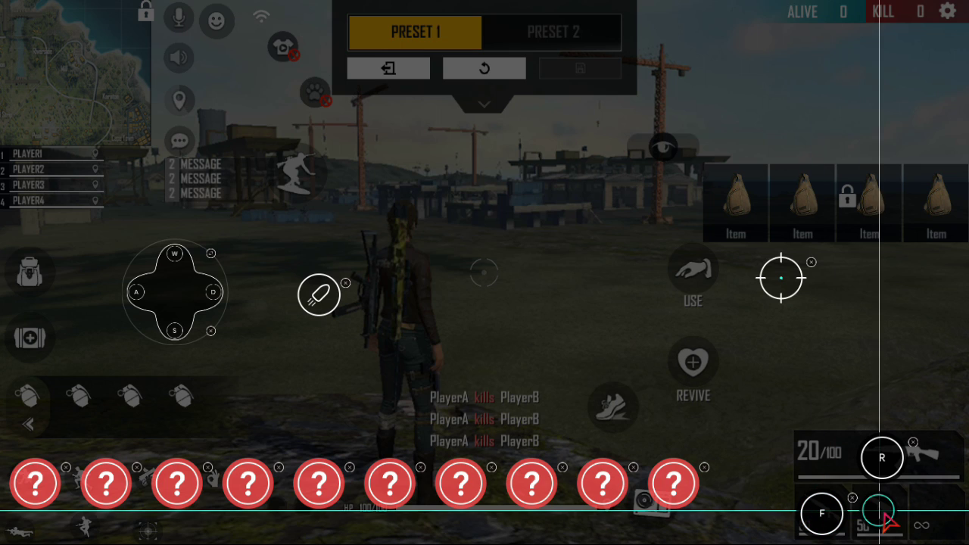
{"action": "left_click_drag", "start_coordinate": [887, 518], "coordinate": [889, 518]}
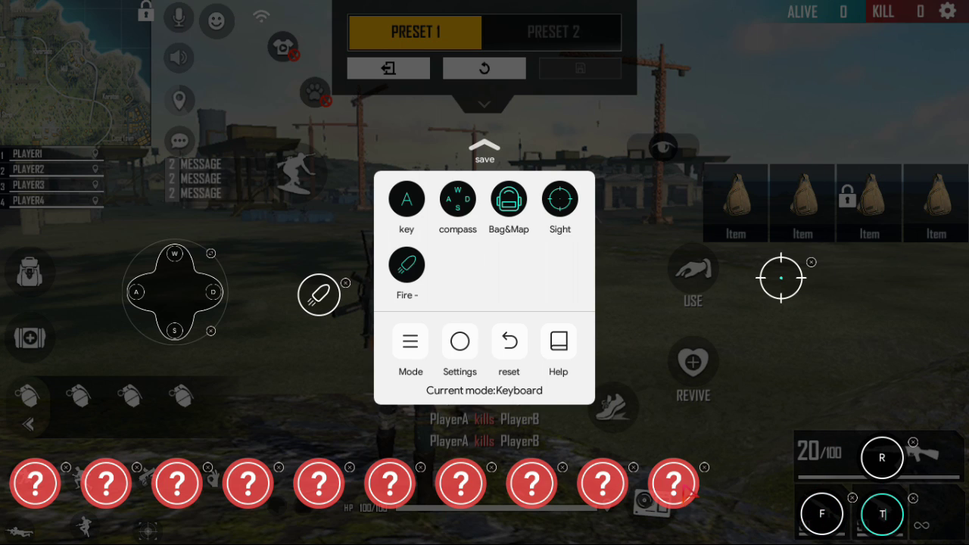
Step: Place key E on the infinity-marked weapon slot, V on the turntable icon beside the HP bar and B on the REVIVE button
{"action": "left_click_drag", "start_coordinate": [684, 492], "coordinate": [946, 519]}
{"action": "left_click_drag", "start_coordinate": [612, 492], "coordinate": [655, 507]}
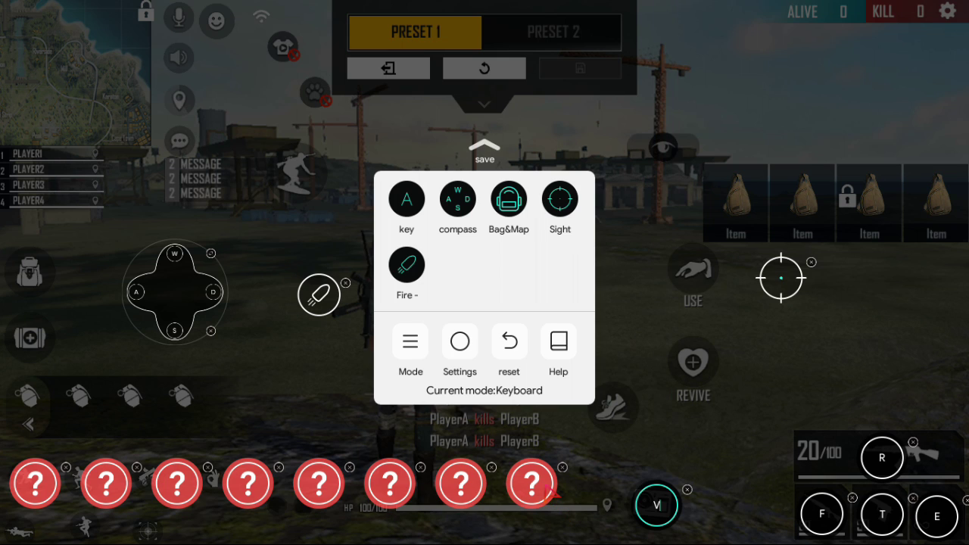
{"action": "left_click_drag", "start_coordinate": [534, 485], "coordinate": [695, 366]}
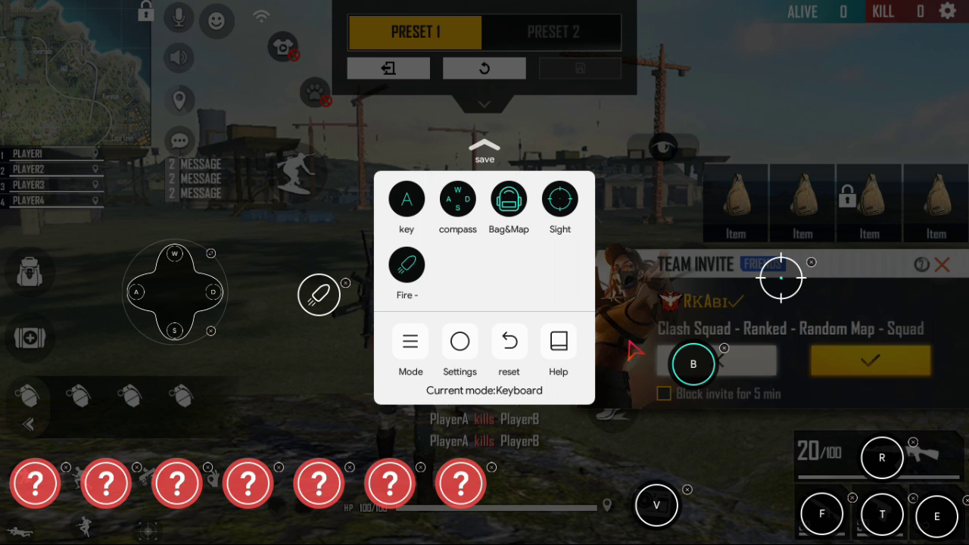
Step: Save the mapping, dismiss the team invite with invites blocked for 5 minutes, and return to the key-mapping overlay
{"action": "left_click", "coordinate": [485, 149]}
{"action": "left_click", "coordinate": [663, 394]}
{"action": "left_click", "coordinate": [6, 107]}
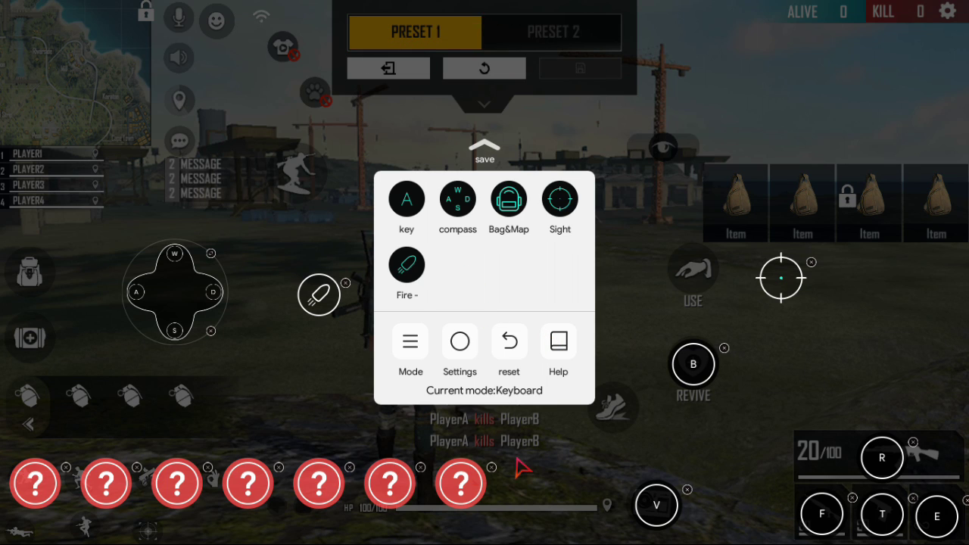
Step: Place ALT on the backpack button, X on the medkit, G on the grenade slot and C on the crouch button
{"action": "left_click_drag", "start_coordinate": [460, 490], "coordinate": [13, 300]}
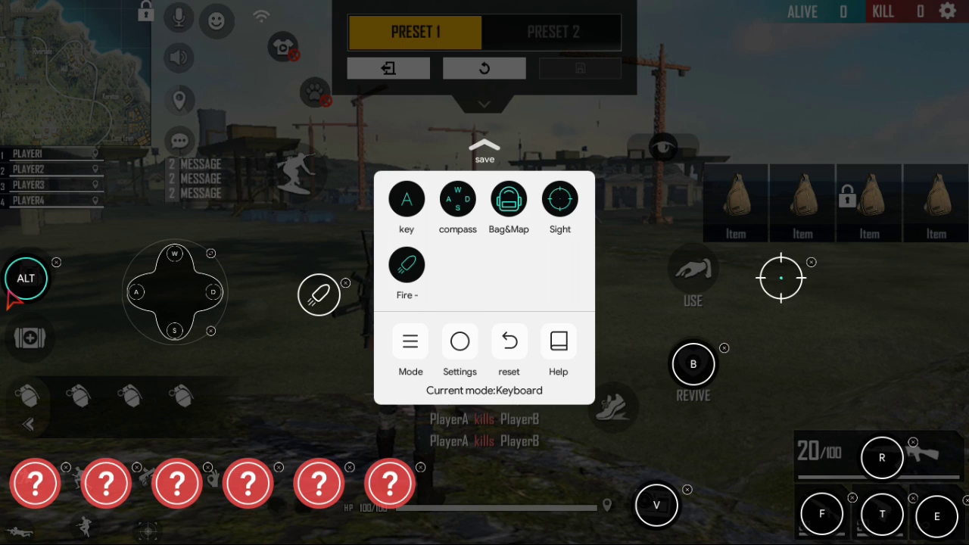
{"action": "left_click_drag", "start_coordinate": [313, 496], "coordinate": [11, 350]}
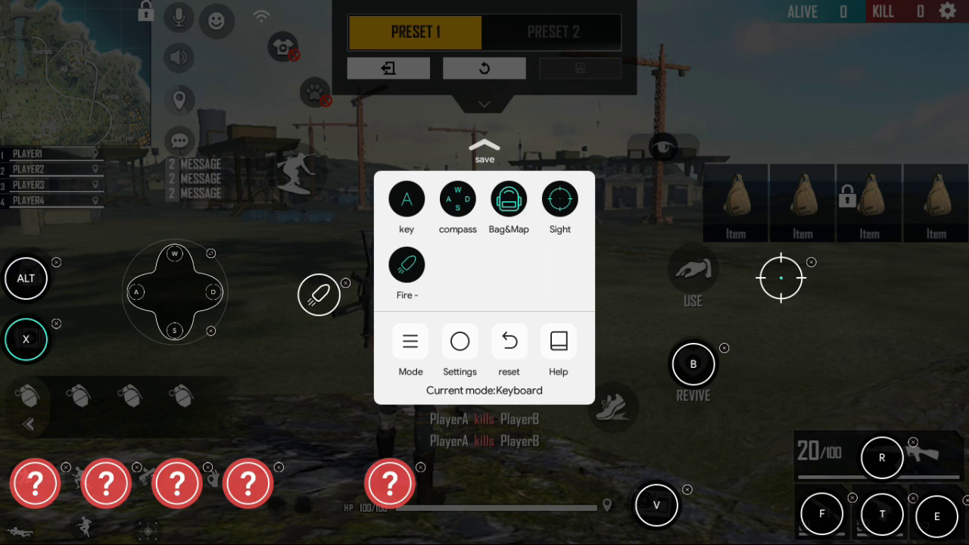
{"action": "left_click_drag", "start_coordinate": [106, 482], "coordinate": [29, 402]}
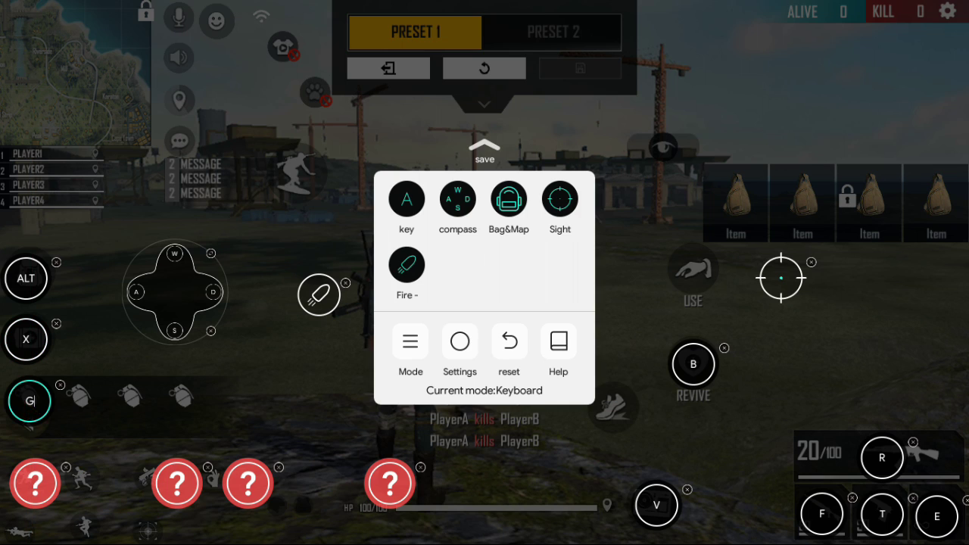
{"action": "left_click_drag", "start_coordinate": [35, 482], "coordinate": [15, 486]}
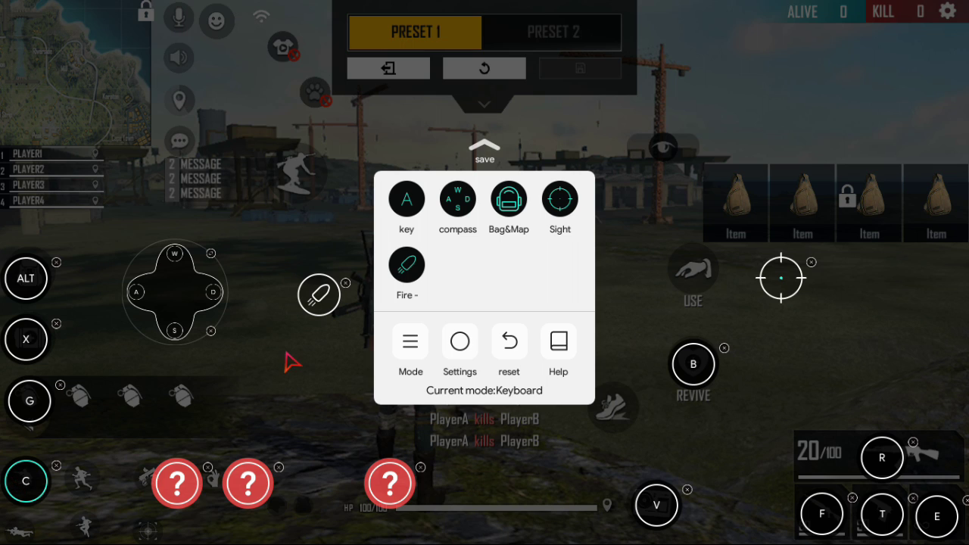
Step: Add another key control, then assign SHIFT to the sprint button and MOUSE3 to the crossed-weapons button
{"action": "left_click", "coordinate": [416, 195]}
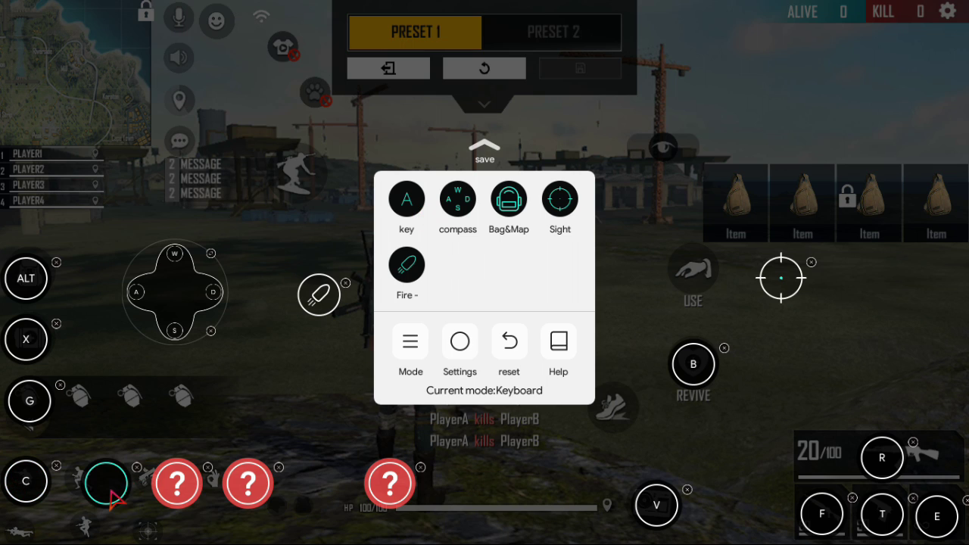
{"action": "left_click_drag", "start_coordinate": [111, 492], "coordinate": [85, 488]}
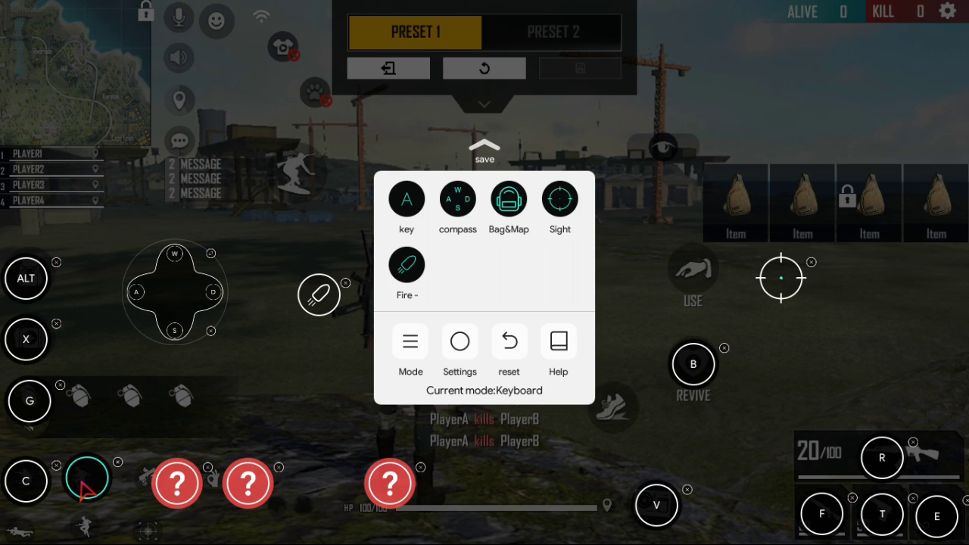
{"action": "left_click", "coordinate": [177, 482]}
{"action": "left_click_drag", "start_coordinate": [177, 482], "coordinate": [132, 498]}
{"action": "middle_click", "coordinate": [180, 497]}
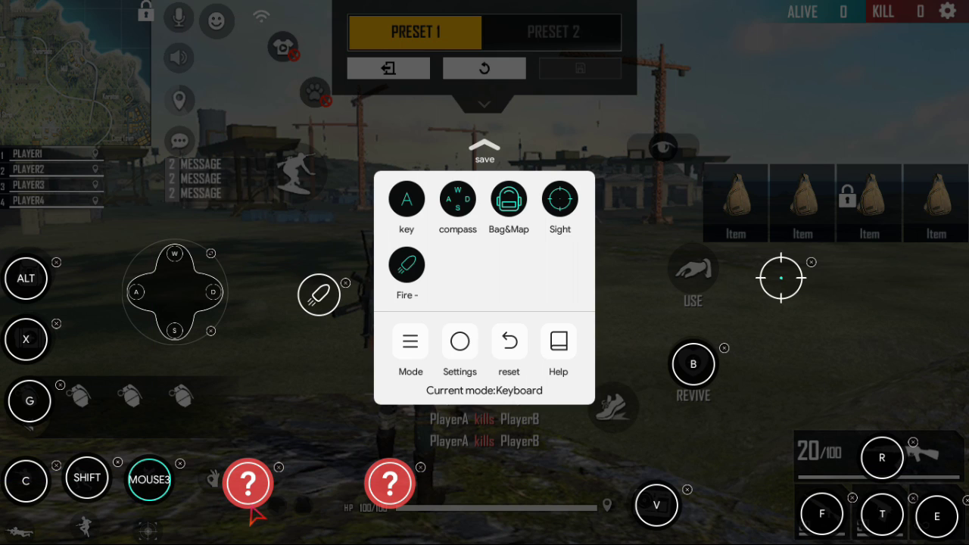
Step: Place a key control on the prone button and assign it key 2
{"action": "left_click_drag", "start_coordinate": [253, 511], "coordinate": [33, 539]}
{"action": "left_click", "coordinate": [35, 523]}
{"action": "left_click", "coordinate": [33, 539]}
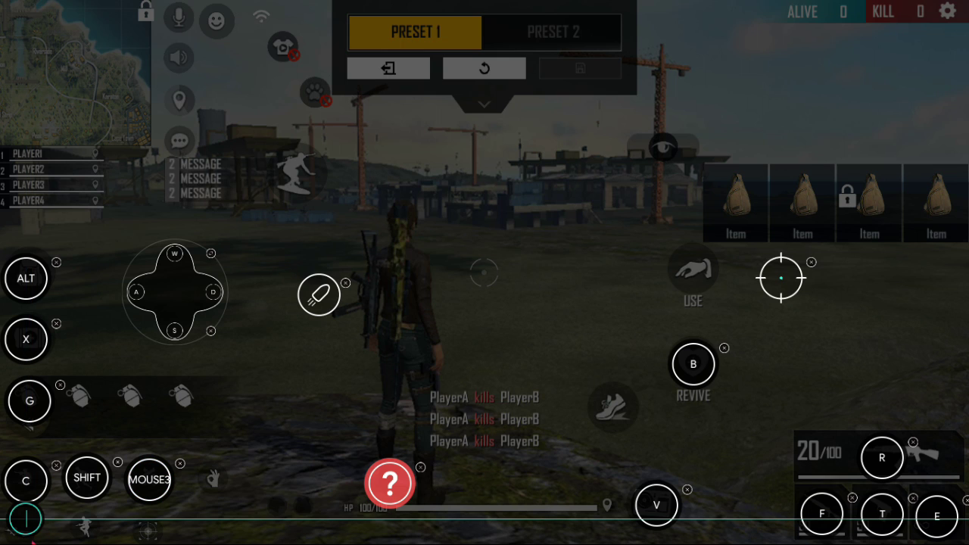
{"action": "left_click", "coordinate": [25, 539]}
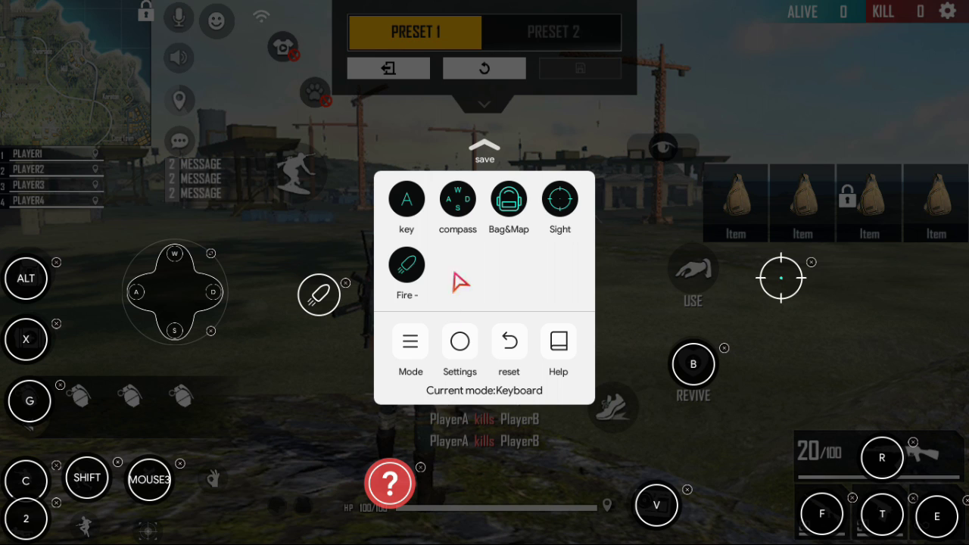
Step: Save the key mapping and reject the new team invite, blocking the sender for 5 minutes
{"action": "left_click", "coordinate": [488, 159]}
{"action": "left_click", "coordinate": [23, 474]}
{"action": "left_click", "coordinate": [710, 360]}
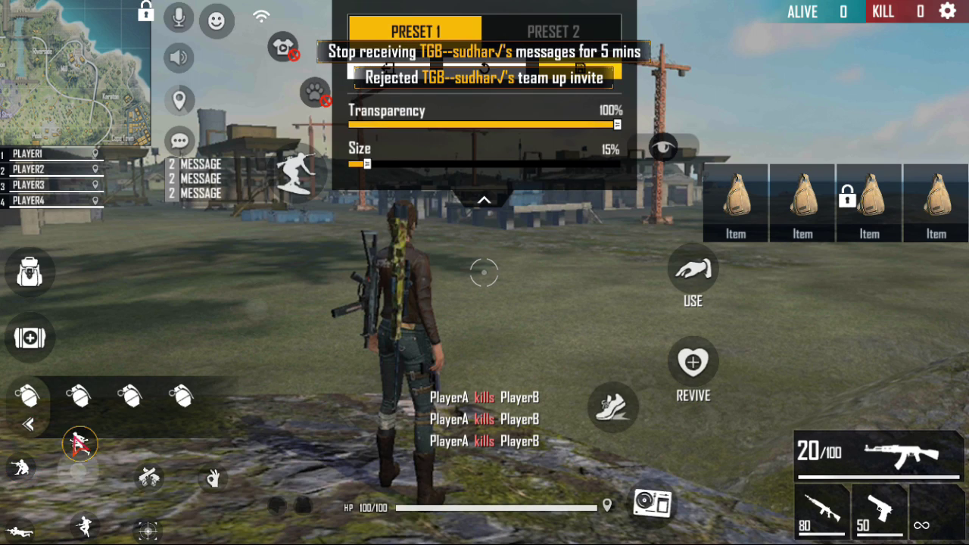
Step: Adjust the positions of the crossed-weapons, scope, jump and prone HUD buttons to space them out, and save the HUD layout
{"action": "left_click", "coordinate": [152, 465]}
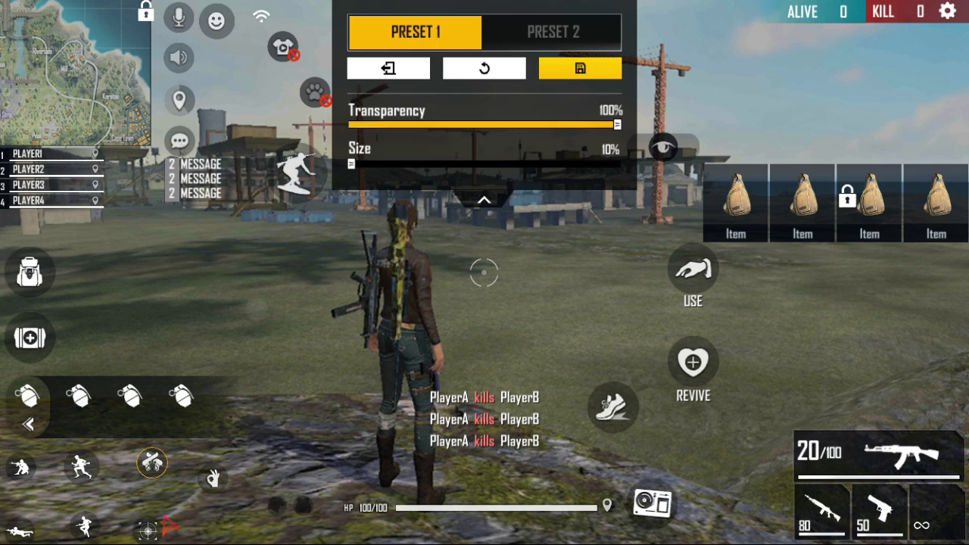
{"action": "left_click", "coordinate": [148, 530]}
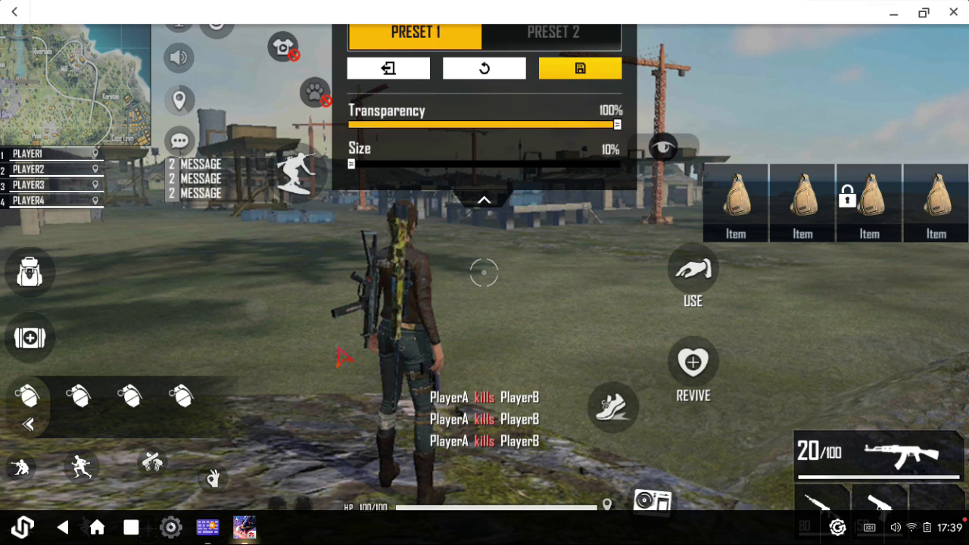
{"action": "left_click", "coordinate": [315, 376]}
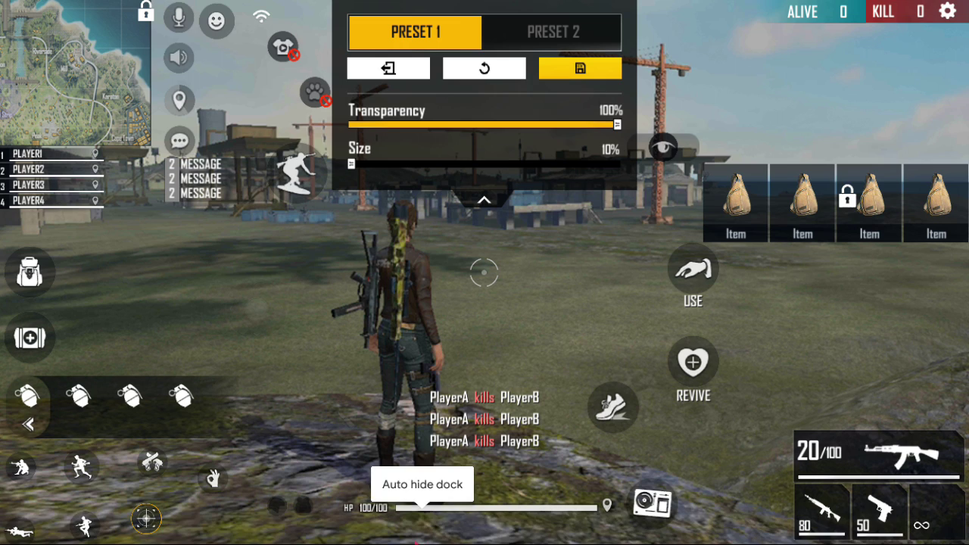
{"action": "left_click", "coordinate": [83, 520]}
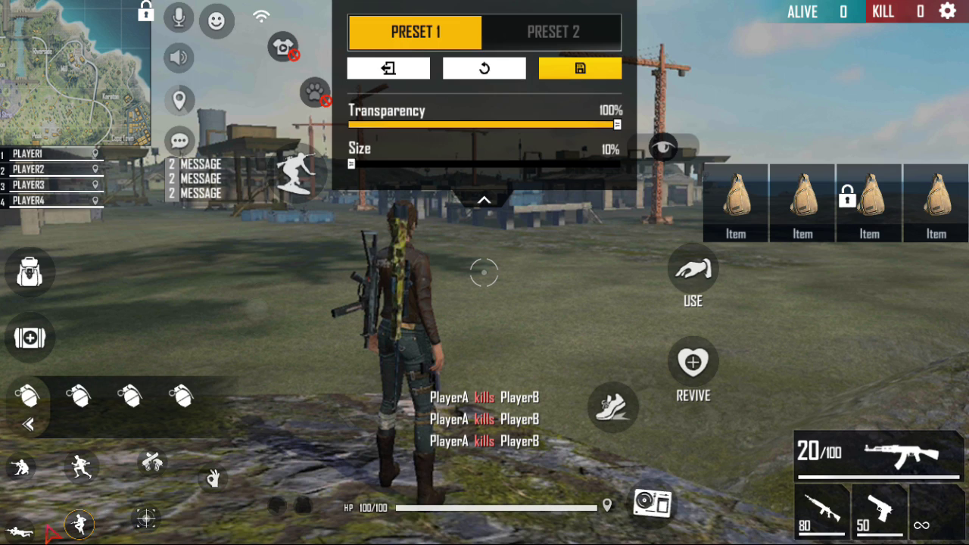
{"action": "left_click", "coordinate": [320, 336]}
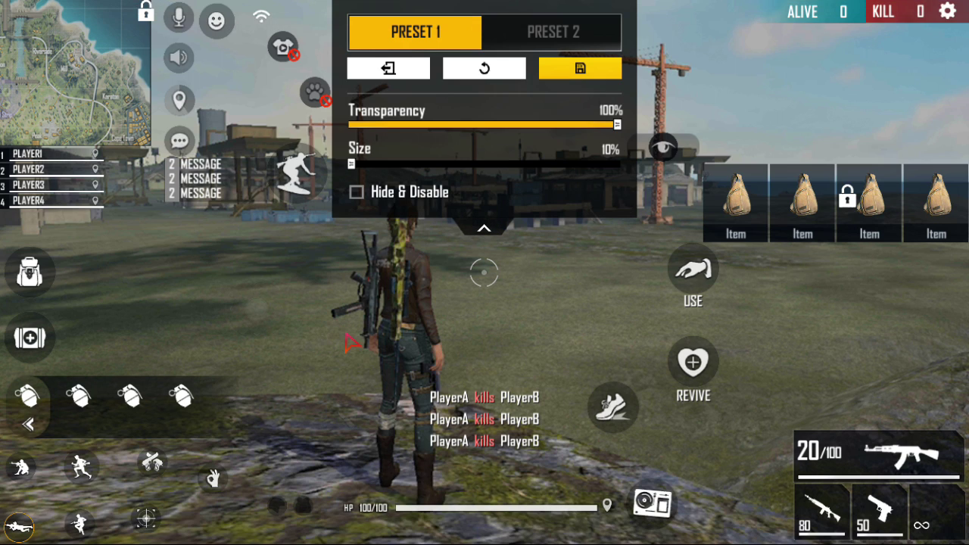
{"action": "left_click", "coordinate": [79, 521]}
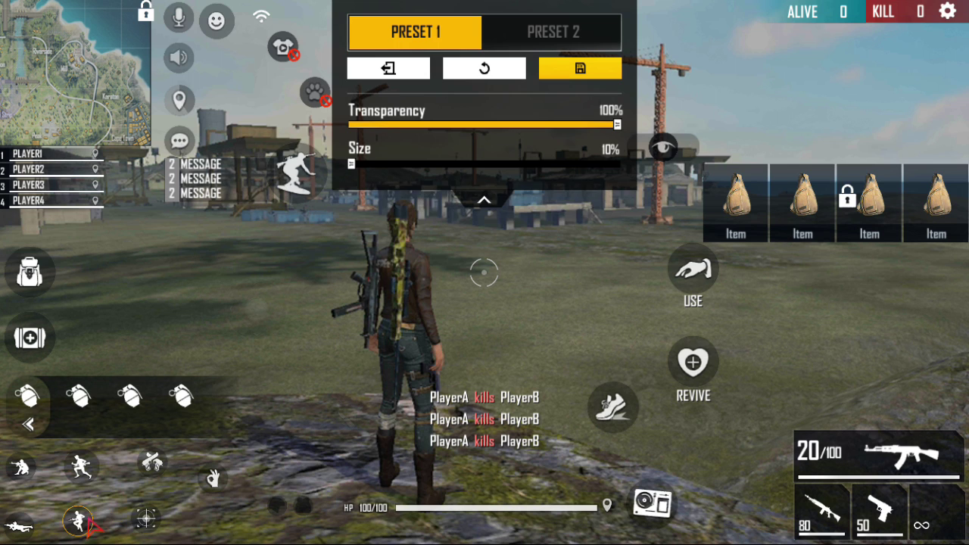
{"action": "left_click", "coordinate": [19, 522]}
{"action": "left_click", "coordinate": [580, 68]}
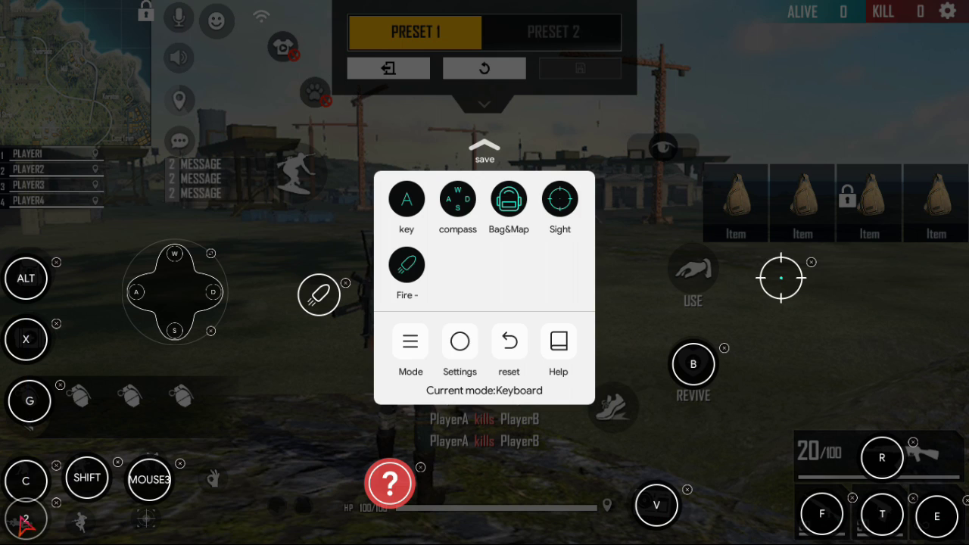
Step: Realign the C and SHIFT controls with the moved crouch and sprint buttons, and add a SPACE key on the jump button
{"action": "mouse_move", "coordinate": [28, 483]}
{"action": "left_mouse_down"}
{"action": "mouse_move", "coordinate": [22, 457]}
{"action": "mouse_move", "coordinate": [28, 465]}
{"action": "left_mouse_up"}
{"action": "left_click_drag", "start_coordinate": [96, 484], "coordinate": [86, 471]}
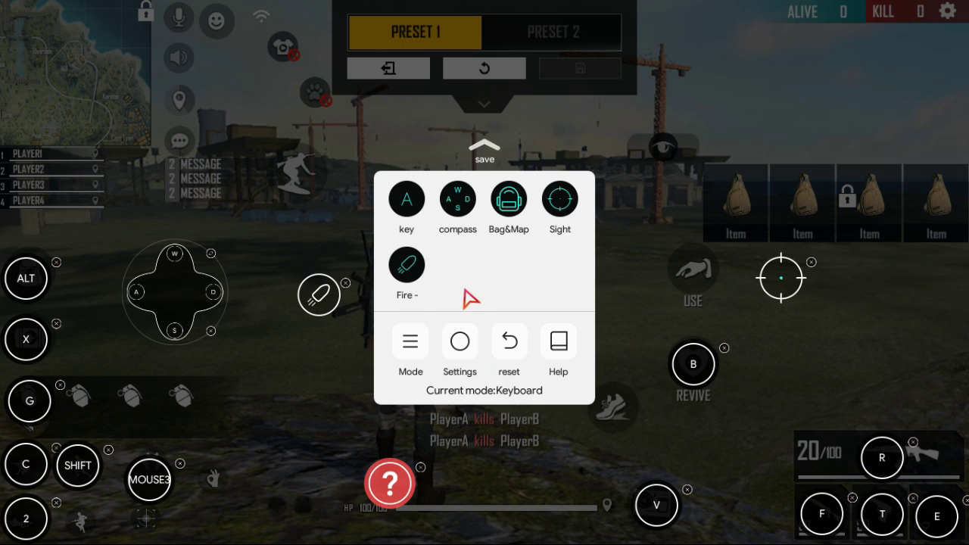
{"action": "left_click_drag", "start_coordinate": [415, 206], "coordinate": [79, 521]}
{"action": "mouse_move", "coordinate": [81, 542]}
{"action": "key", "text": "space"}
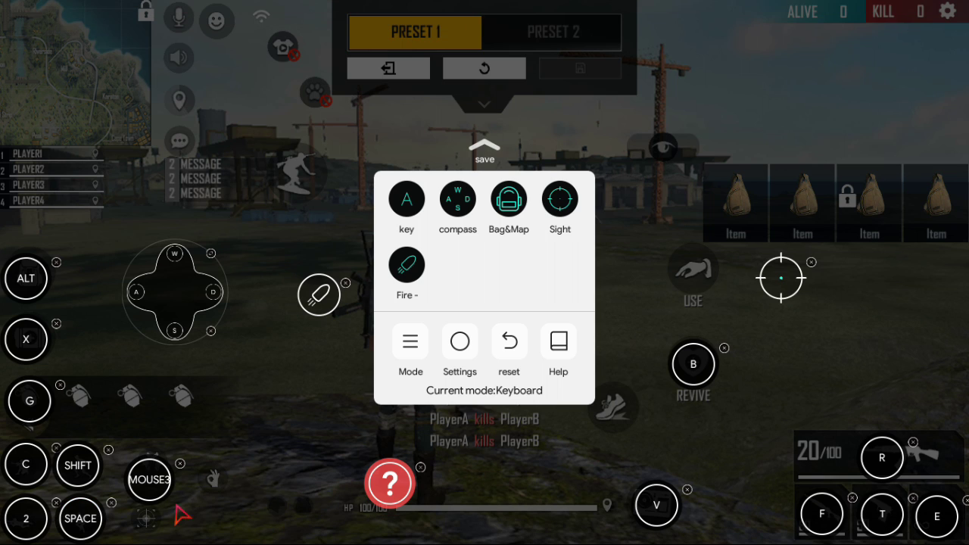
Step: Realign the MOUSE3 control with the crossed-weapons button and add a MOUSE2 key on the scope button
{"action": "mouse_move", "coordinate": [151, 480]}
{"action": "left_mouse_down"}
{"action": "mouse_move", "coordinate": [158, 469]}
{"action": "mouse_move", "coordinate": [165, 475]}
{"action": "left_mouse_up"}
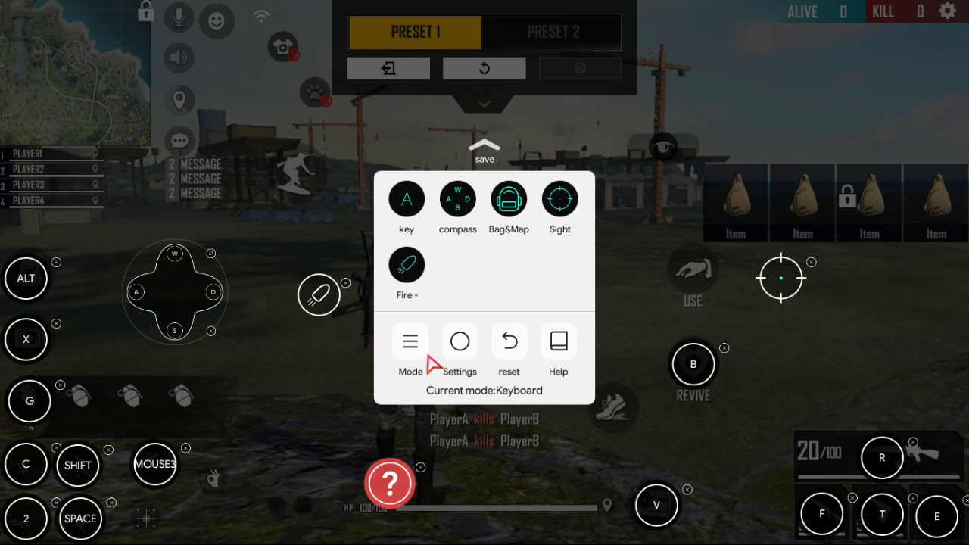
{"action": "left_click", "coordinate": [405, 213]}
{"action": "left_click_drag", "start_coordinate": [241, 495], "coordinate": [149, 521]}
{"action": "right_click", "coordinate": [152, 524]}
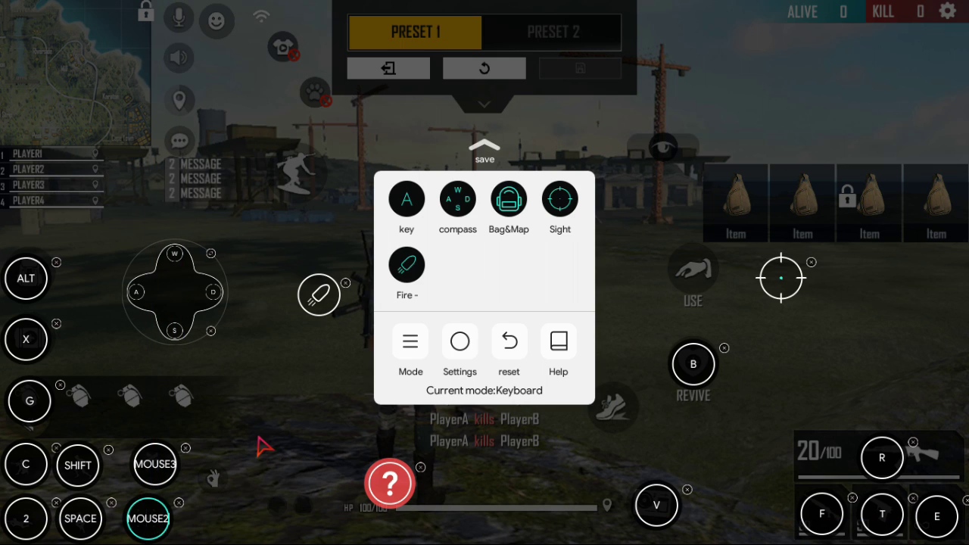
Step: Move the WASD compass slightly up and away from the ALT and X controls, and lower the Fire control beside the character's legs
{"action": "left_click_drag", "start_coordinate": [197, 287], "coordinate": [244, 268]}
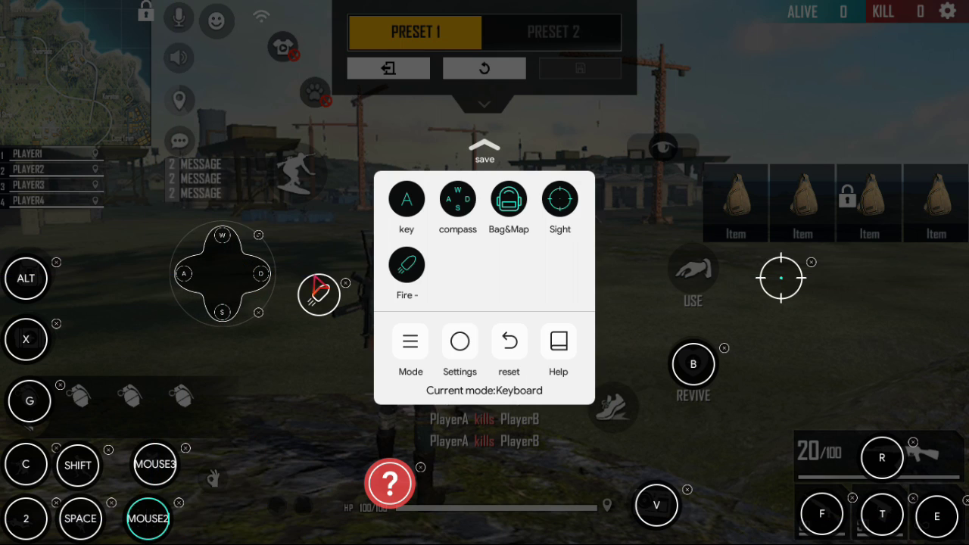
{"action": "left_click_drag", "start_coordinate": [318, 287], "coordinate": [320, 383]}
Step: Place key 4 on the microphone button and add key 3 on the emote button
{"action": "left_click_drag", "start_coordinate": [389, 483], "coordinate": [179, 25]}
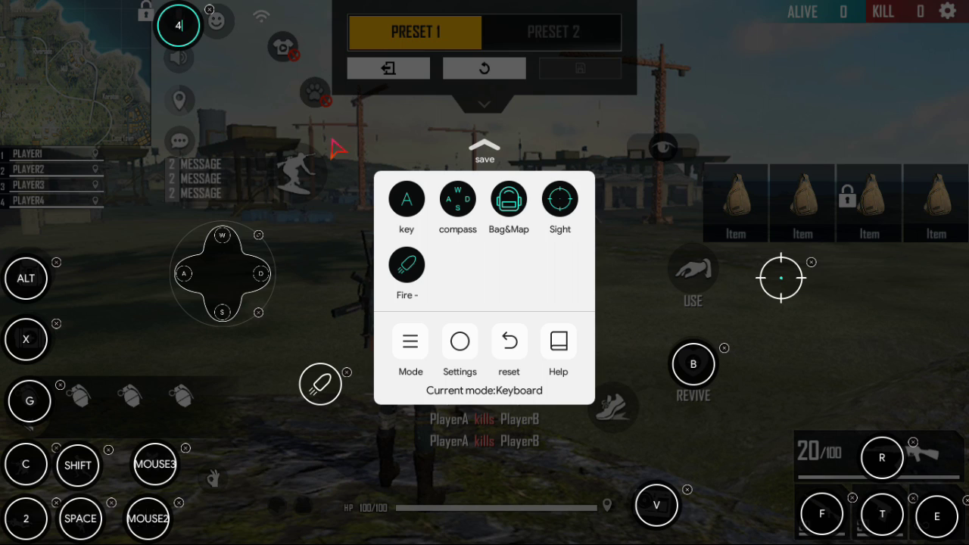
{"action": "left_click", "coordinate": [403, 204]}
{"action": "left_click_drag", "start_coordinate": [261, 493], "coordinate": [224, 34]}
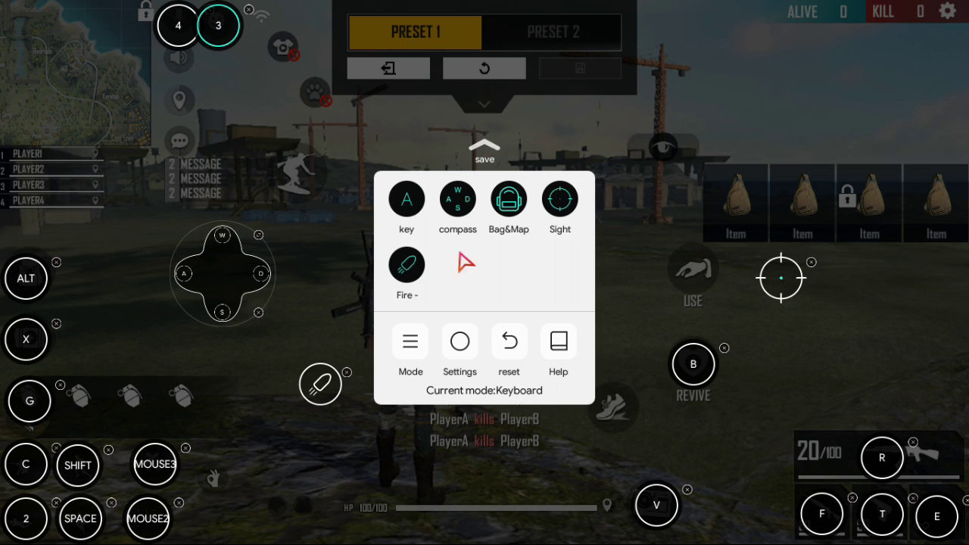
Step: Add an H key on the USE button and save the key mapping
{"action": "left_click", "coordinate": [405, 198]}
{"action": "left_click_drag", "start_coordinate": [250, 485], "coordinate": [686, 283]}
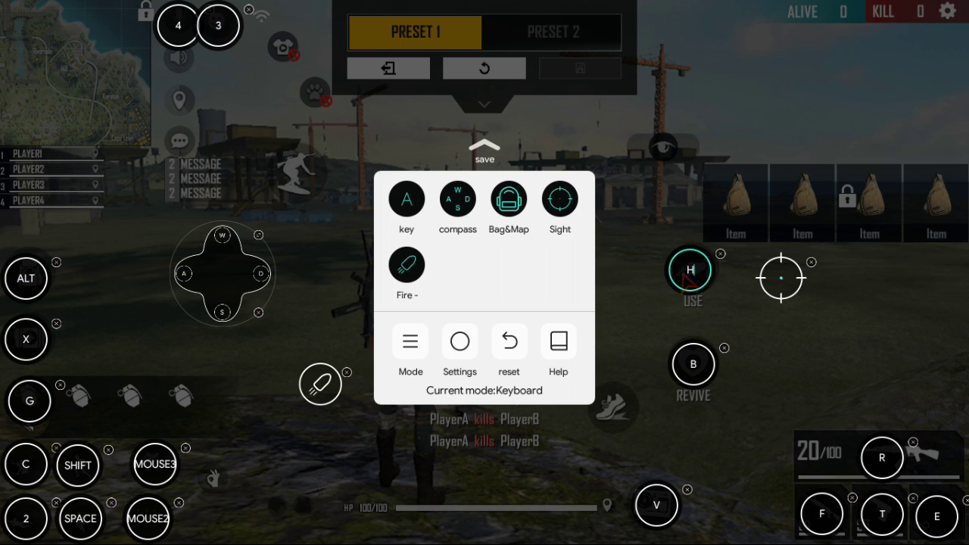
{"action": "left_click", "coordinate": [475, 156]}
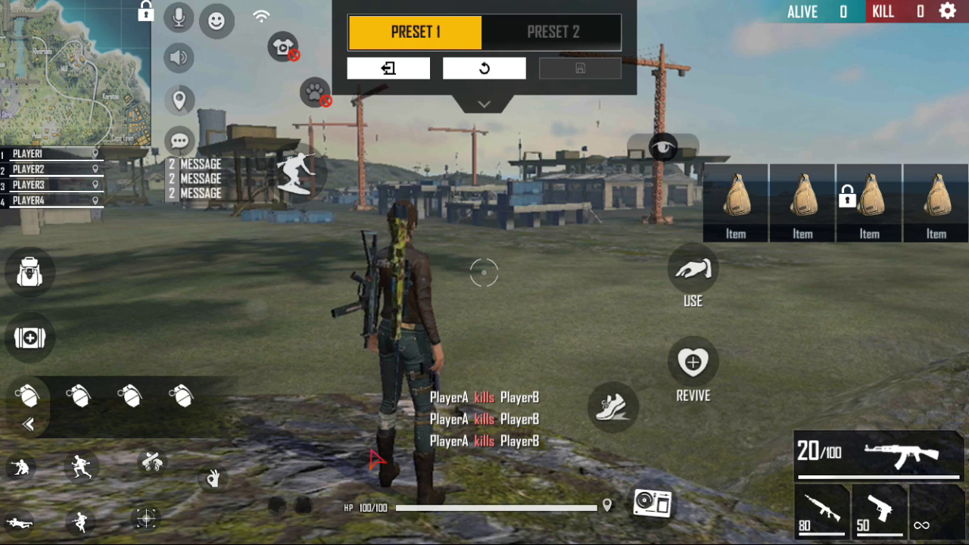
Step: Set the faint left fire button's transparency to 100% and shift it slightly down beside the character's legs
{"action": "left_click", "coordinate": [346, 419]}
{"action": "mouse_move", "coordinate": [353, 165]}
{"action": "left_mouse_down"}
{"action": "mouse_move", "coordinate": [419, 162]}
{"action": "mouse_move", "coordinate": [353, 164]}
{"action": "left_mouse_up"}
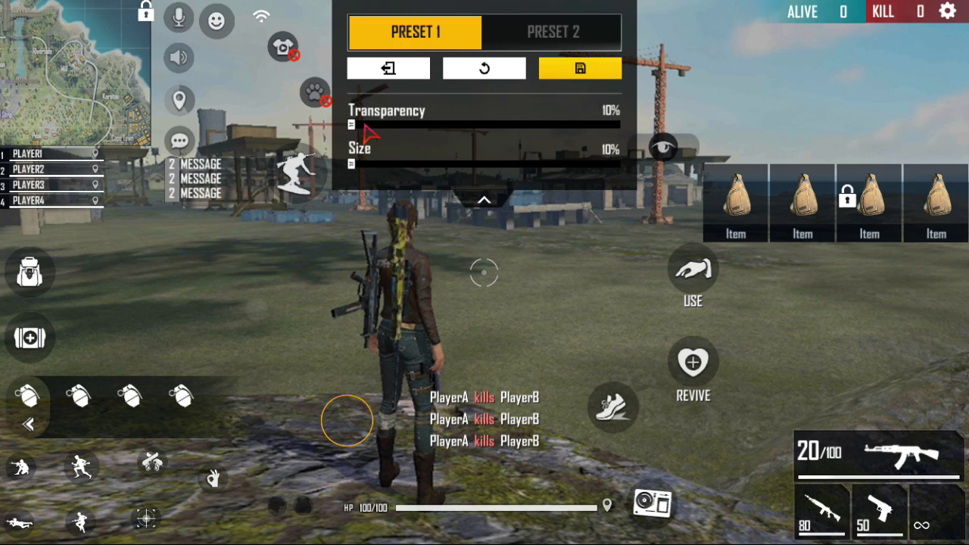
{"action": "left_click_drag", "start_coordinate": [353, 125], "coordinate": [617, 125]}
{"action": "mouse_move", "coordinate": [346, 420]}
{"action": "left_mouse_down"}
{"action": "mouse_move", "coordinate": [259, 339]}
{"action": "mouse_move", "coordinate": [287, 309]}
{"action": "mouse_move", "coordinate": [335, 461]}
{"action": "mouse_move", "coordinate": [365, 427]}
{"action": "mouse_move", "coordinate": [342, 425]}
{"action": "mouse_move", "coordinate": [361, 422]}
{"action": "left_mouse_up"}
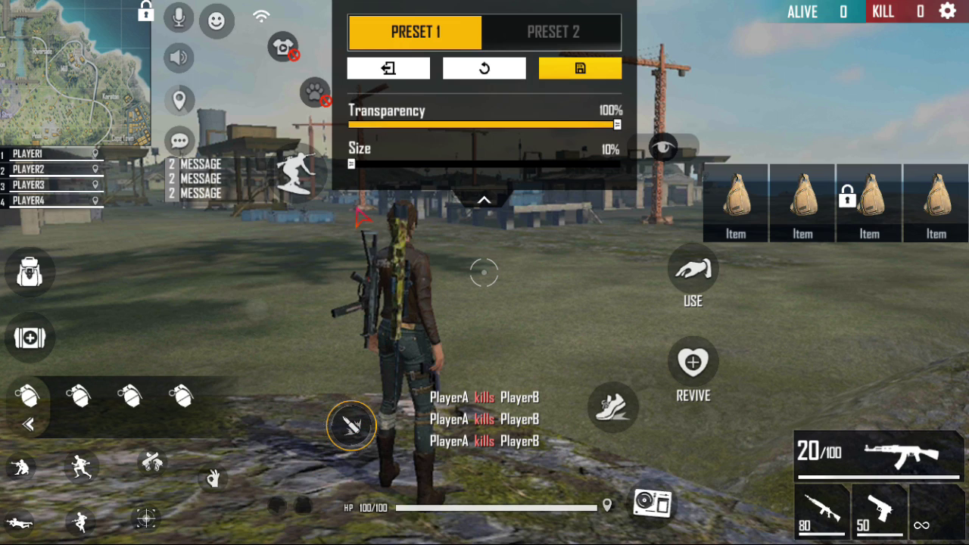
{"action": "left_click_drag", "start_coordinate": [353, 165], "coordinate": [256, 220]}
{"action": "mouse_move", "coordinate": [351, 428]}
{"action": "left_mouse_down"}
{"action": "mouse_move", "coordinate": [340, 415]}
{"action": "mouse_move", "coordinate": [351, 432]}
{"action": "left_mouse_up"}
Step: Move the movement joystick slightly down in the custom HUD and set its transparency to 10%
{"action": "left_click", "coordinate": [256, 308]}
{"action": "left_click_drag", "start_coordinate": [617, 124], "coordinate": [681, 117]}
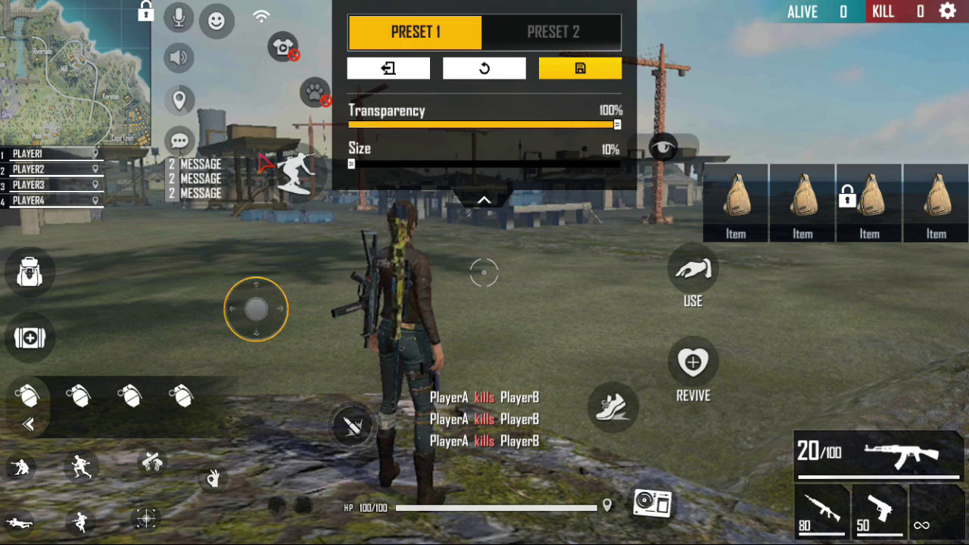
{"action": "left_click_drag", "start_coordinate": [252, 316], "coordinate": [245, 349]}
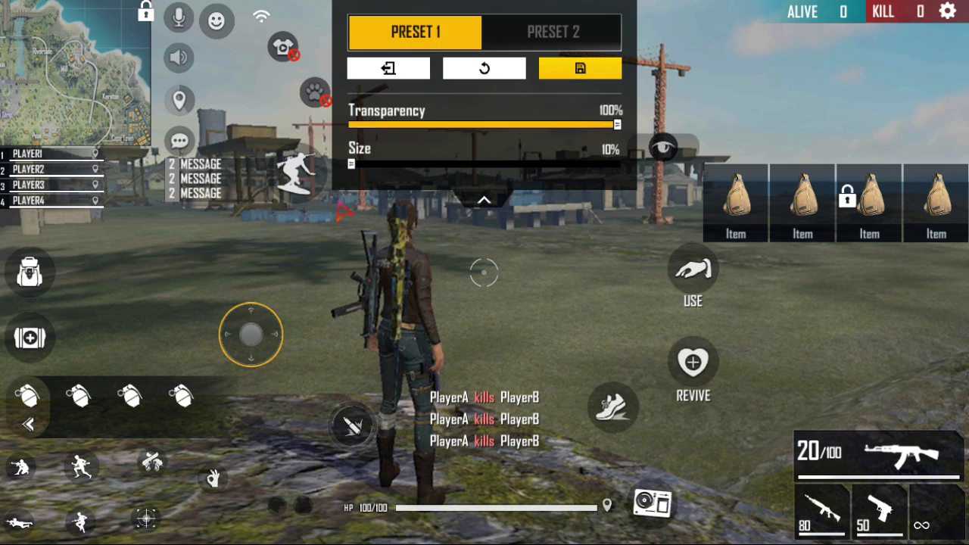
{"action": "left_click_drag", "start_coordinate": [617, 124], "coordinate": [351, 124]}
Step: Set the left fire button's transparency to 85% and align the Fire mapping control with it
{"action": "left_click", "coordinate": [352, 426]}
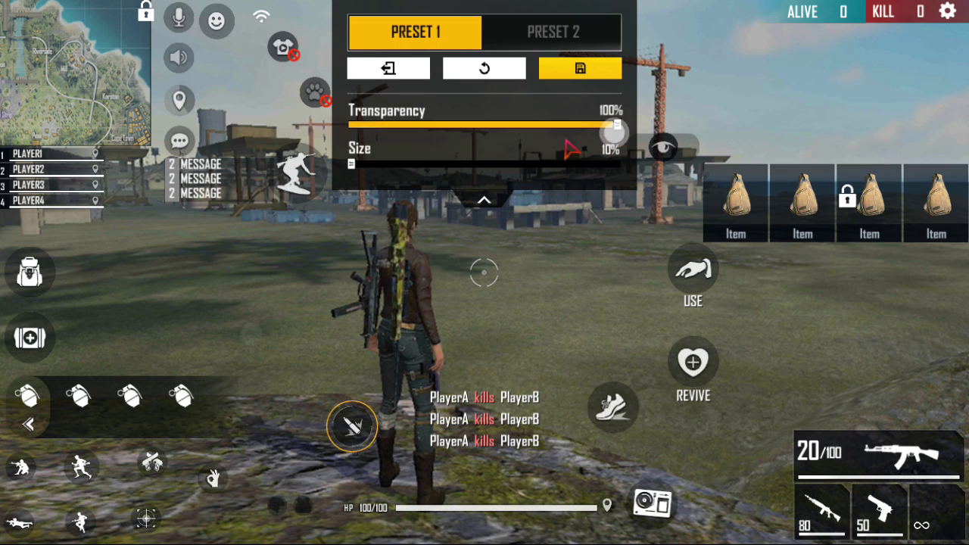
{"action": "left_click_drag", "start_coordinate": [598, 124], "coordinate": [320, 180]}
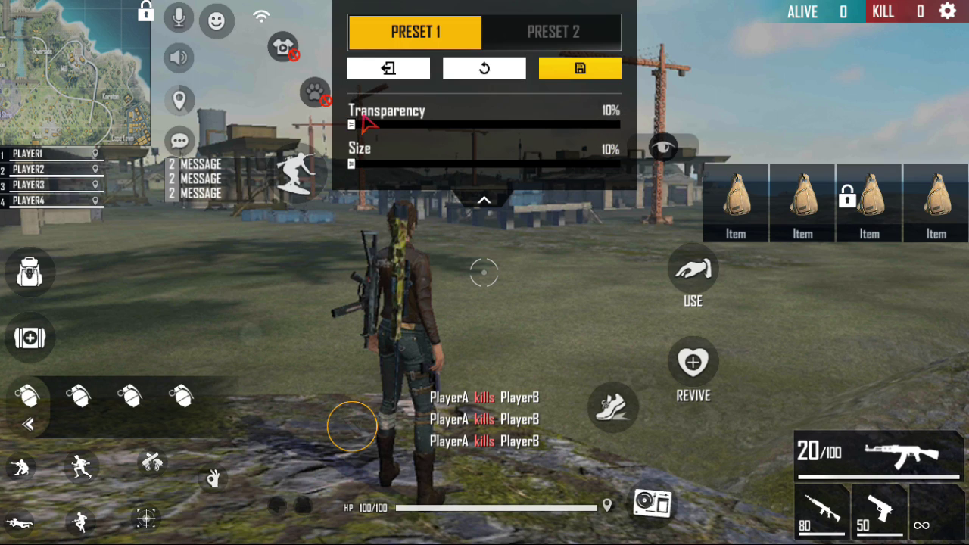
{"action": "left_click_drag", "start_coordinate": [353, 124], "coordinate": [544, 127]}
{"action": "left_click", "coordinate": [16, 106]}
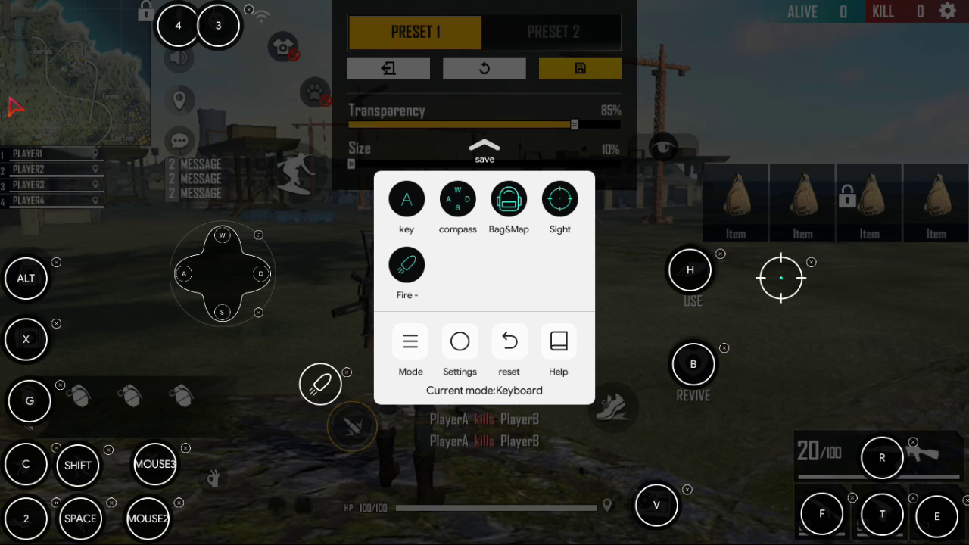
{"action": "left_click_drag", "start_coordinate": [333, 386], "coordinate": [356, 424]}
Step: Move the WASD compass to the upper middle of the game view, enlarge it strongly, and save the mapping
{"action": "left_click_drag", "start_coordinate": [235, 280], "coordinate": [401, 16]}
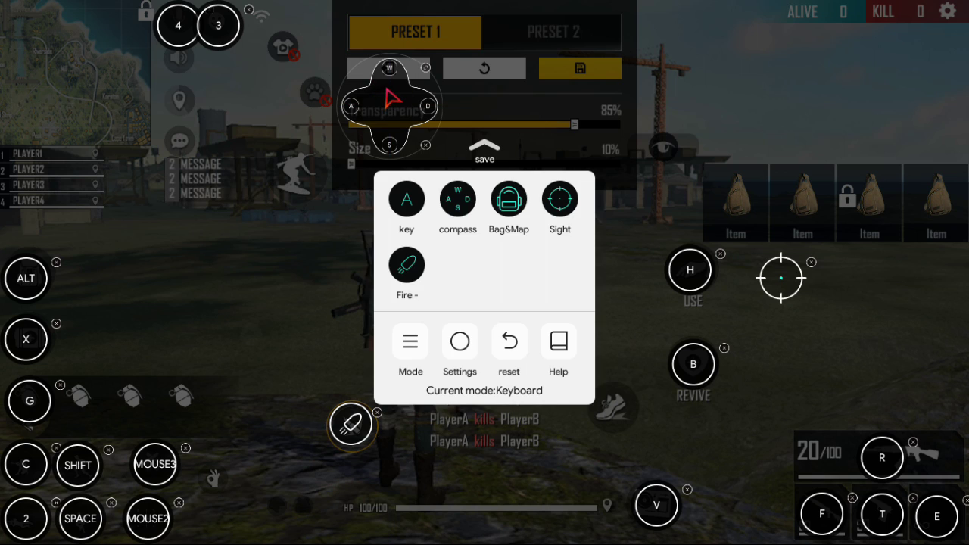
{"action": "mouse_move", "coordinate": [390, 106]}
{"action": "left_mouse_down"}
{"action": "mouse_move", "coordinate": [303, 104]}
{"action": "mouse_move", "coordinate": [391, 106]}
{"action": "mouse_move", "coordinate": [382, 94]}
{"action": "left_mouse_up"}
{"action": "left_click_drag", "start_coordinate": [428, 70], "coordinate": [522, 0]}
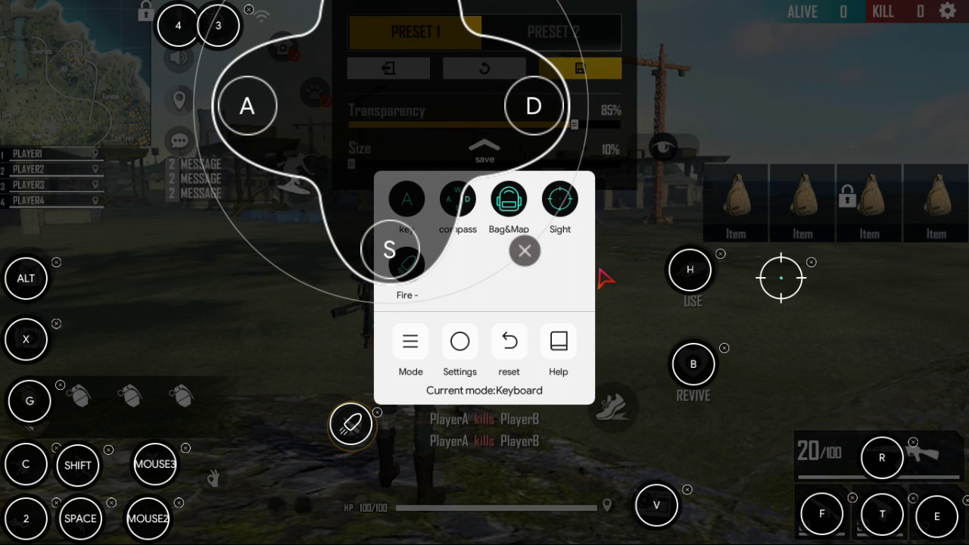
{"action": "left_click_drag", "start_coordinate": [594, 293], "coordinate": [382, 57]}
{"action": "left_click_drag", "start_coordinate": [437, 73], "coordinate": [575, 4]}
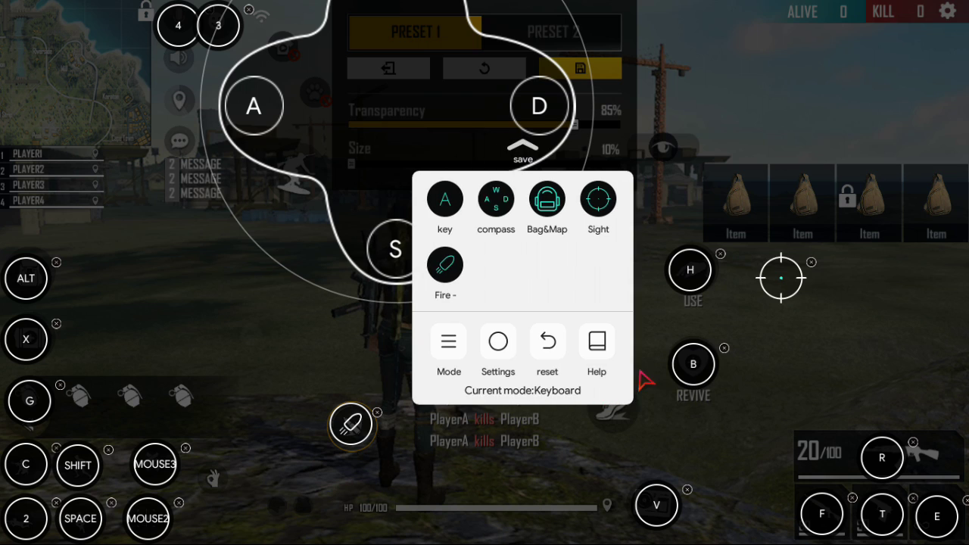
{"action": "left_click", "coordinate": [870, 153]}
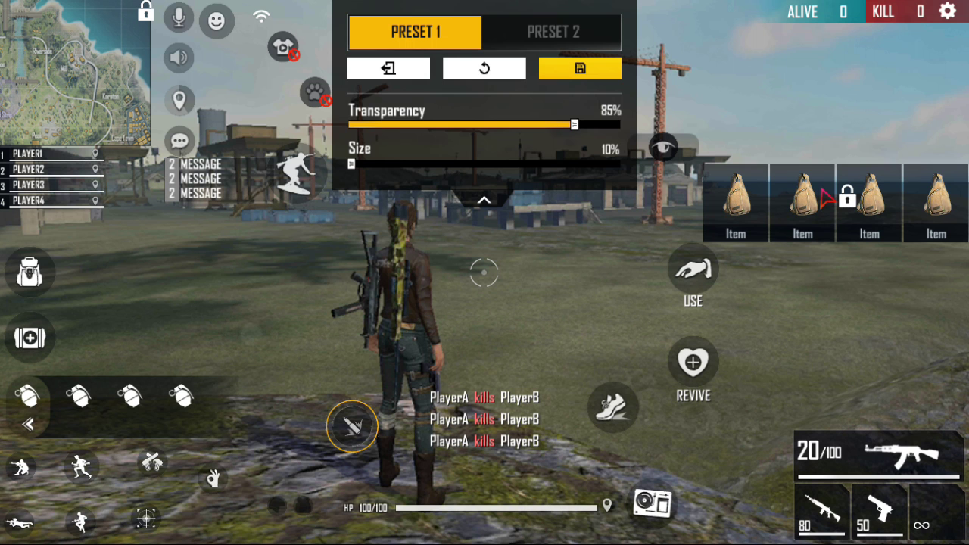
Step: Reopen the key mapping and move the Sight control slightly lower and further from the USE button
{"action": "left_click", "coordinate": [11, 120]}
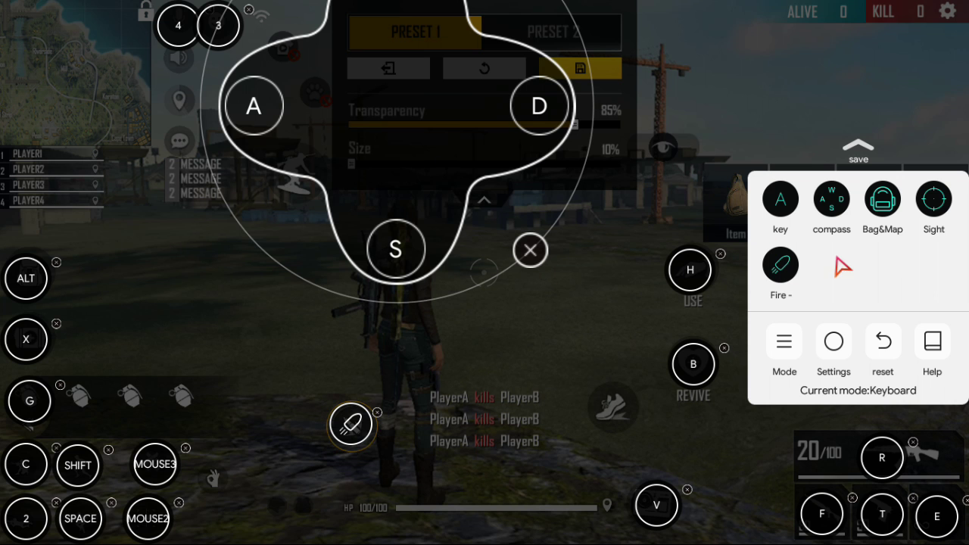
{"action": "left_click", "coordinate": [934, 198]}
{"action": "left_click_drag", "start_coordinate": [774, 274], "coordinate": [810, 312]}
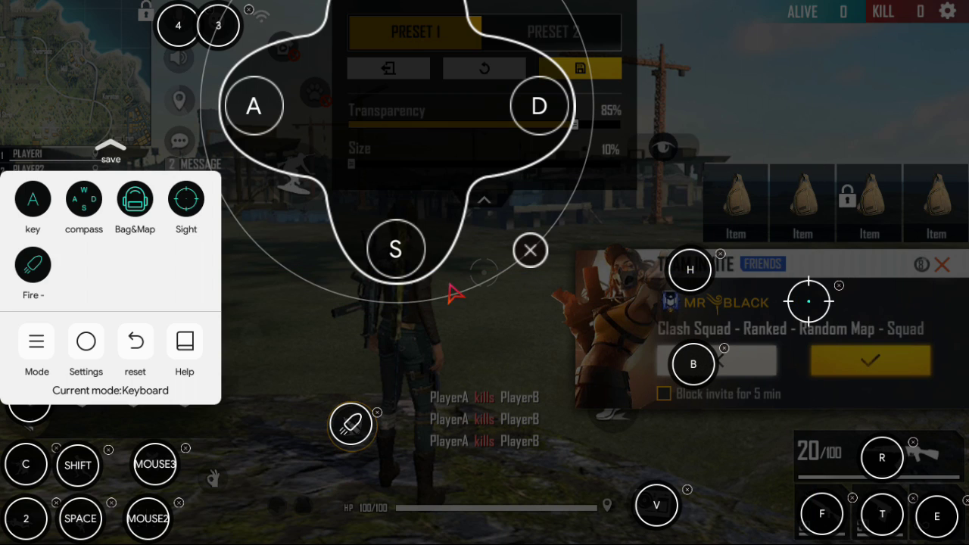
Step: Save the mapping and reject the team invite with invites blocked for 5 minutes
{"action": "left_click", "coordinate": [112, 160]}
{"action": "left_click", "coordinate": [664, 394]}
{"action": "left_click", "coordinate": [716, 361]}
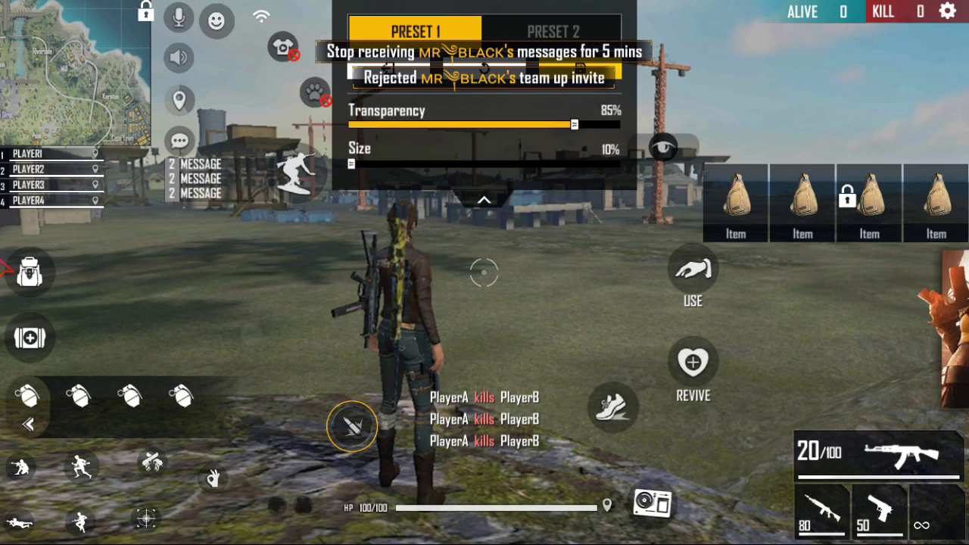
Step: Reopen the key mapping and nudge the Sight control slightly back toward the H key
{"action": "left_click", "coordinate": [22, 97]}
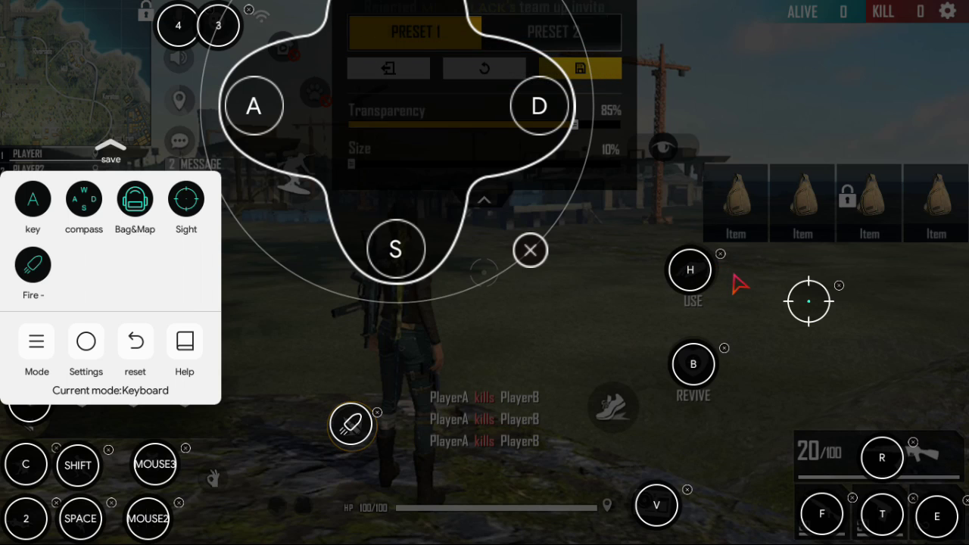
{"action": "left_click_drag", "start_coordinate": [816, 315], "coordinate": [797, 313]}
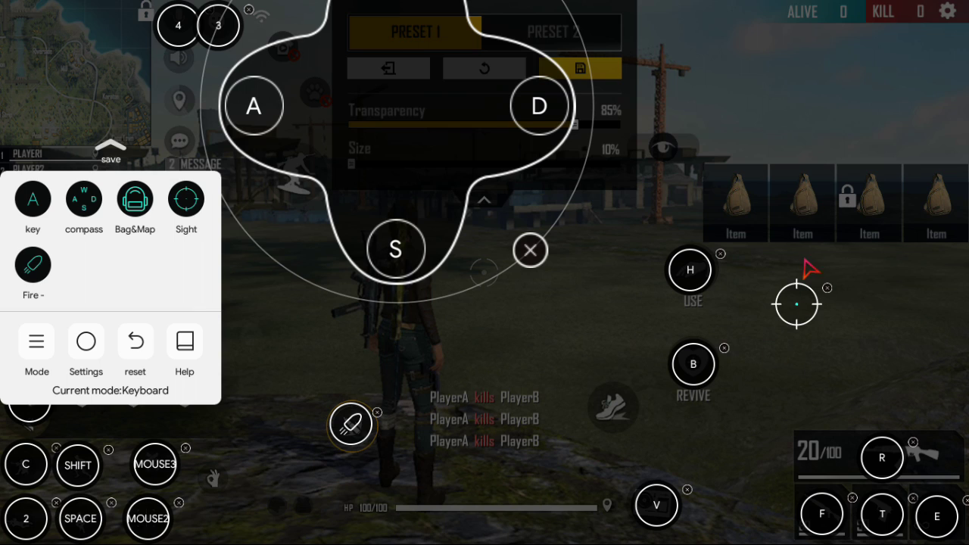
{"action": "left_click_drag", "start_coordinate": [804, 323], "coordinate": [809, 322]}
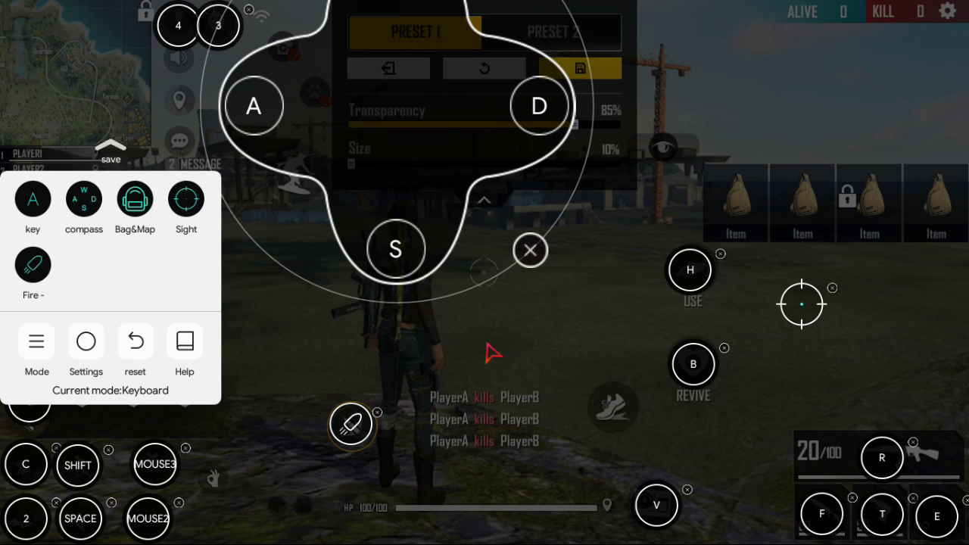
Step: Set the Shoot Mode Shortcut to CTRL, raise the POV Speed to about 80% of its range, and save the mapping
{"action": "left_click", "coordinate": [85, 355]}
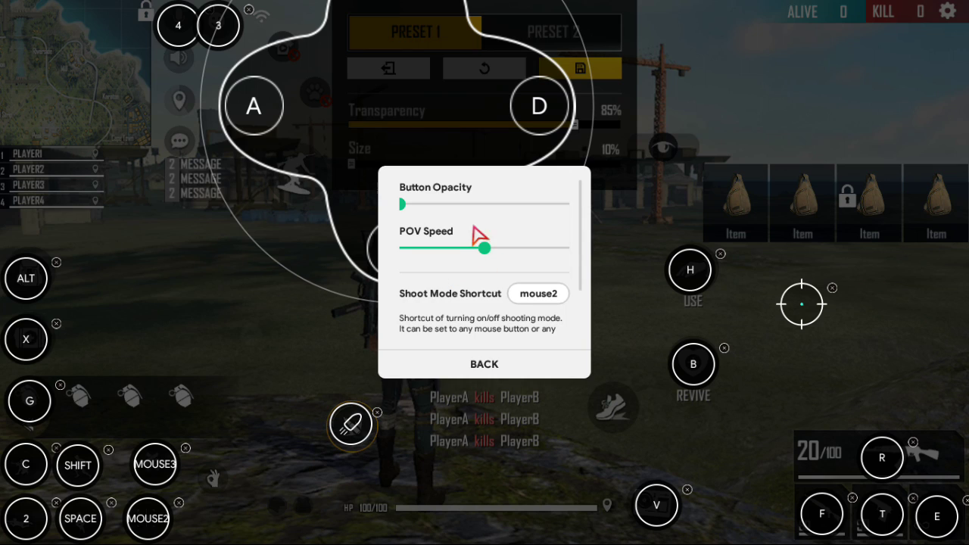
{"action": "left_click", "coordinate": [534, 297]}
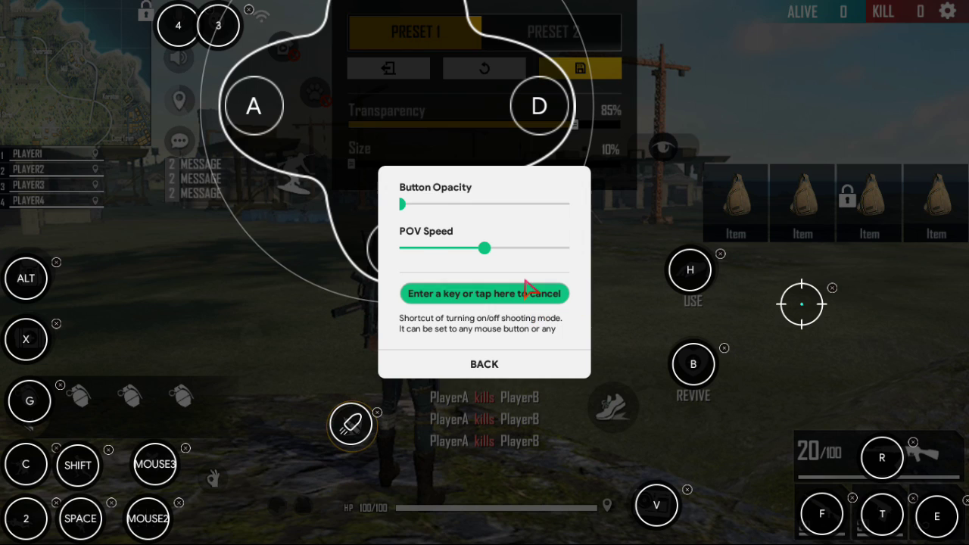
{"action": "key", "text": "ctrl"}
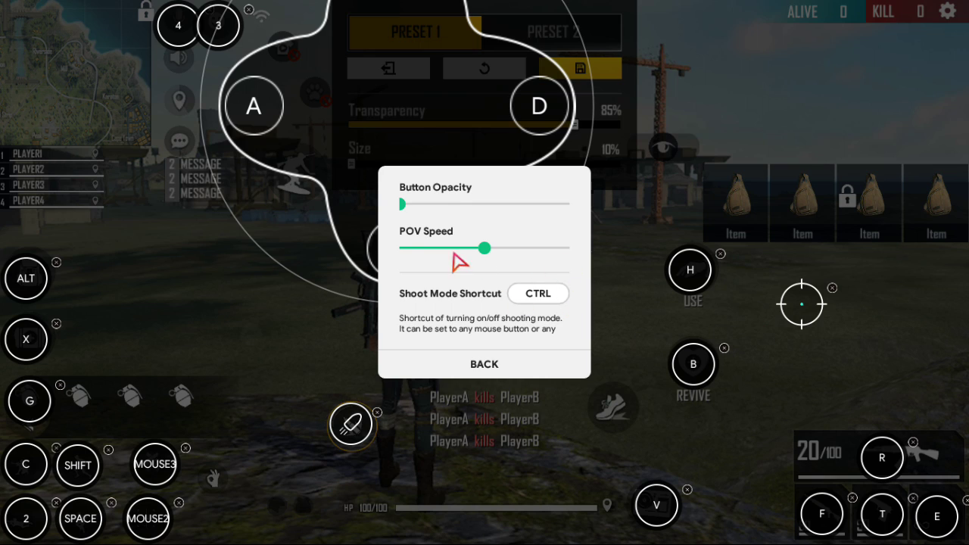
{"action": "left_click_drag", "start_coordinate": [486, 253], "coordinate": [530, 261]}
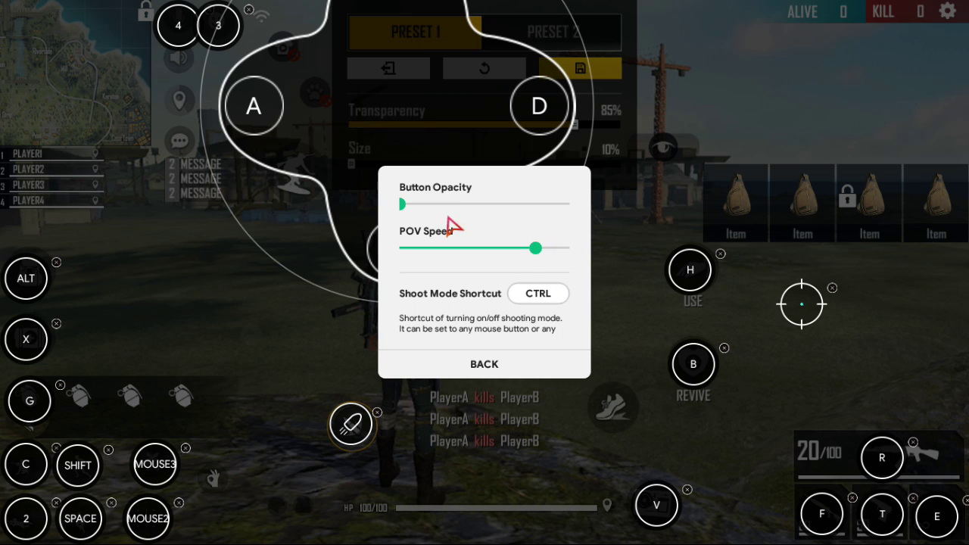
{"action": "left_click", "coordinate": [501, 365]}
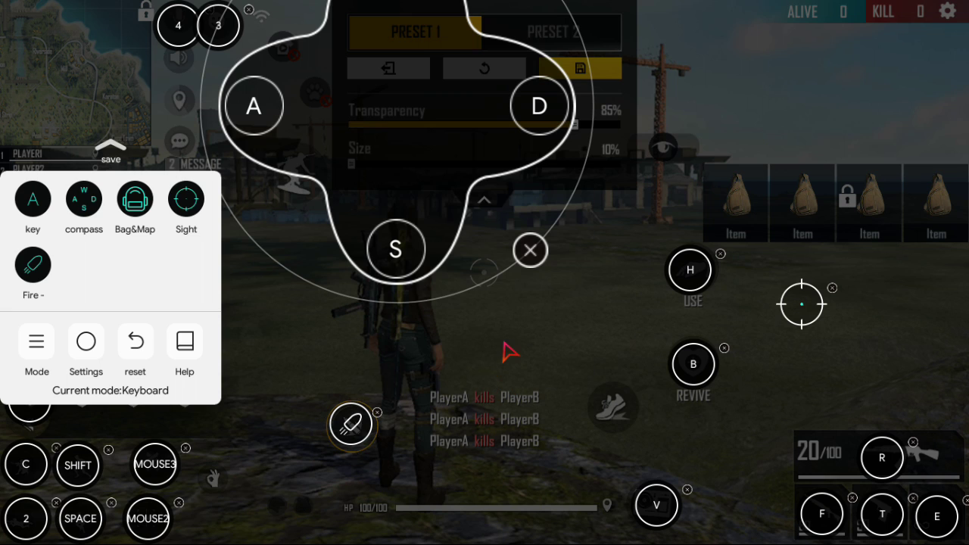
{"action": "left_click", "coordinate": [111, 148]}
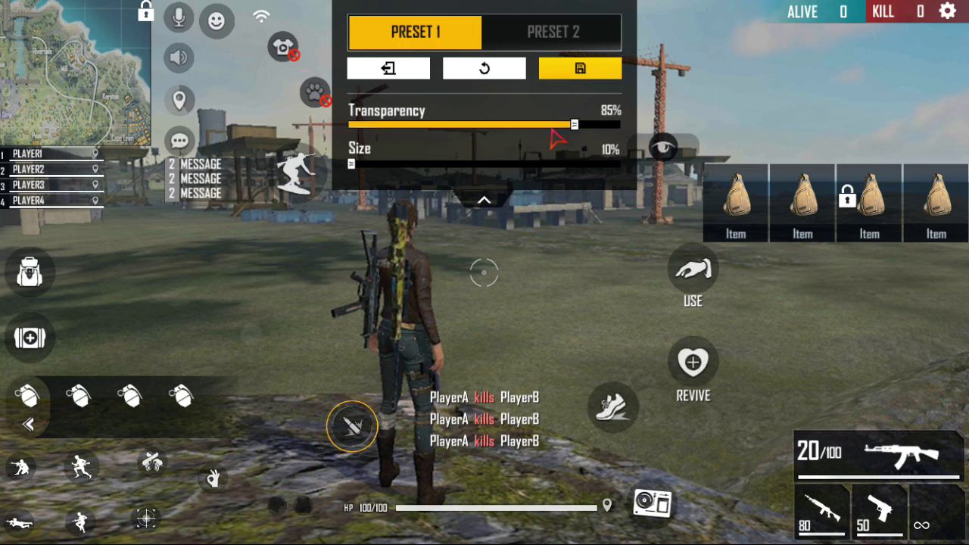
Step: Save HUD Preset 1, then reopen the custom HUD and set the left fire button's transparency to 10%
{"action": "left_click", "coordinate": [579, 70]}
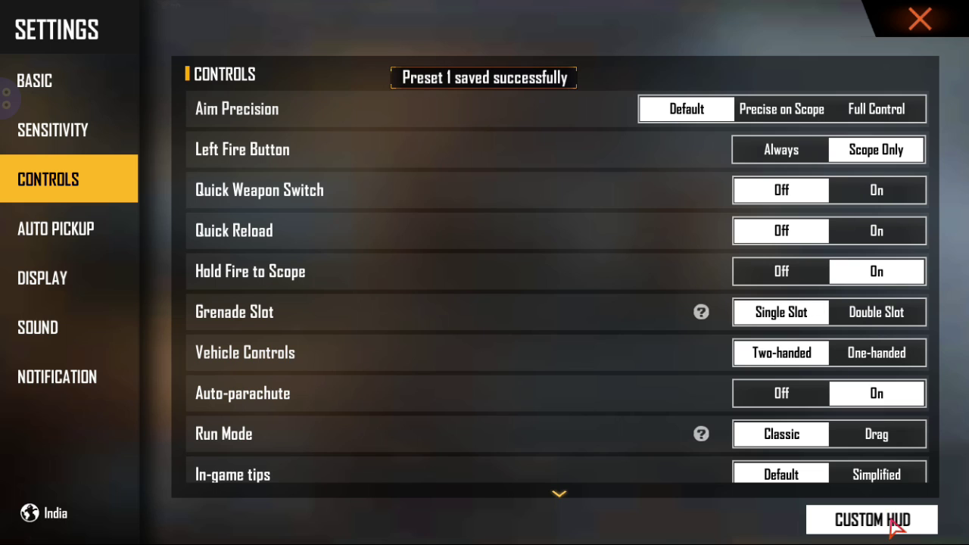
{"action": "left_click", "coordinate": [895, 527]}
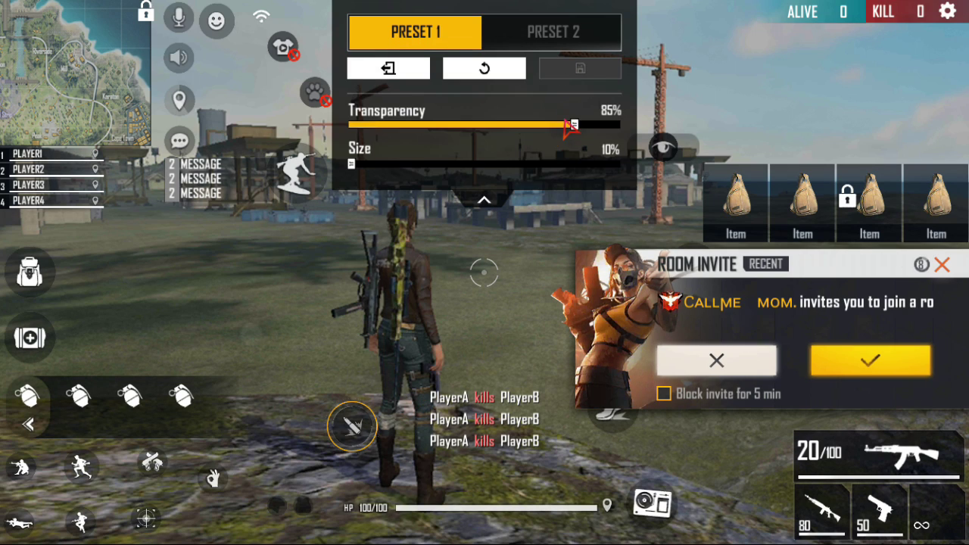
{"action": "left_click_drag", "start_coordinate": [571, 126], "coordinate": [350, 125]}
Step: Reject the room invite with invites blocked for 5 minutes, and return to the game lobby
{"action": "left_click", "coordinate": [663, 394]}
{"action": "left_click", "coordinate": [686, 365]}
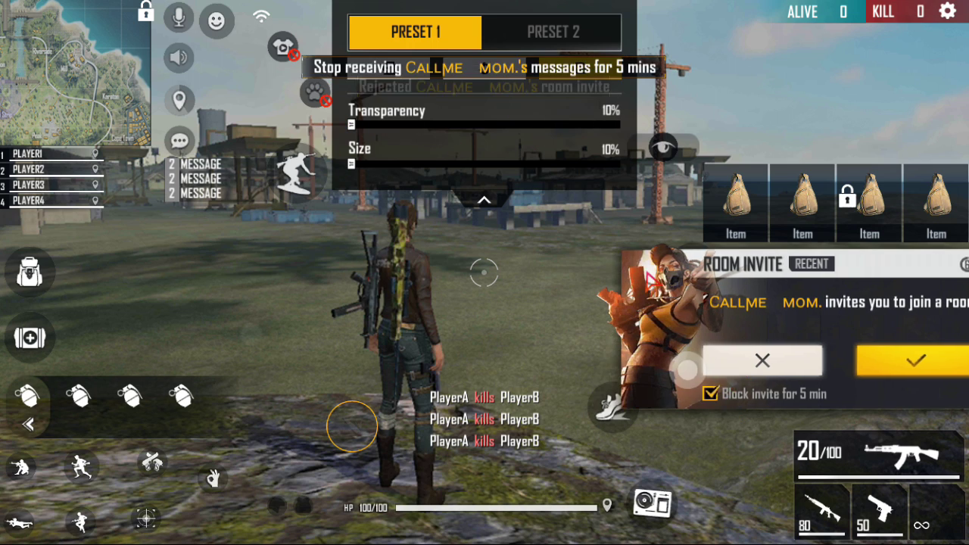
{"action": "key", "text": "Escape"}
{"action": "key", "text": "Escape"}
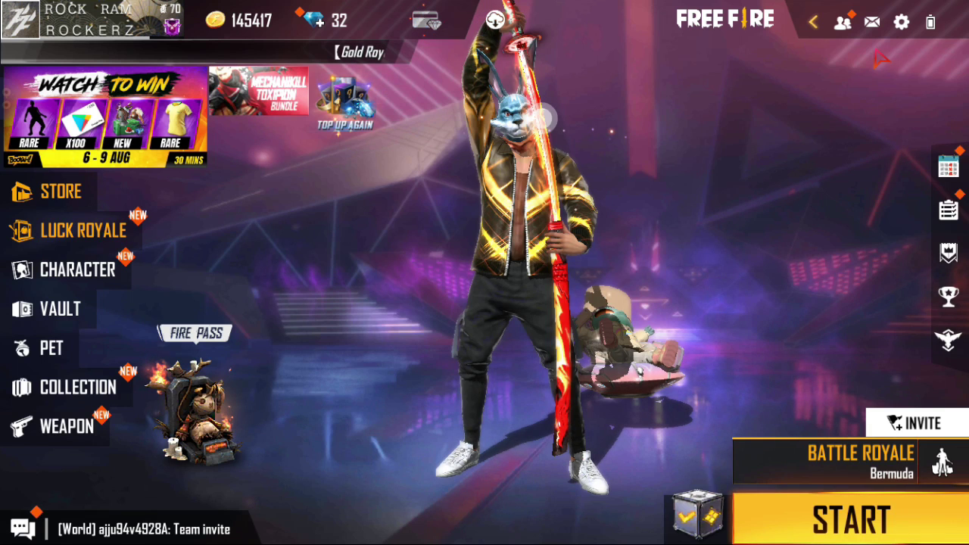
Step: Reject the new room invite with a 5-minute block, select Training as the game mode, and start the match
{"action": "left_click", "coordinate": [861, 458]}
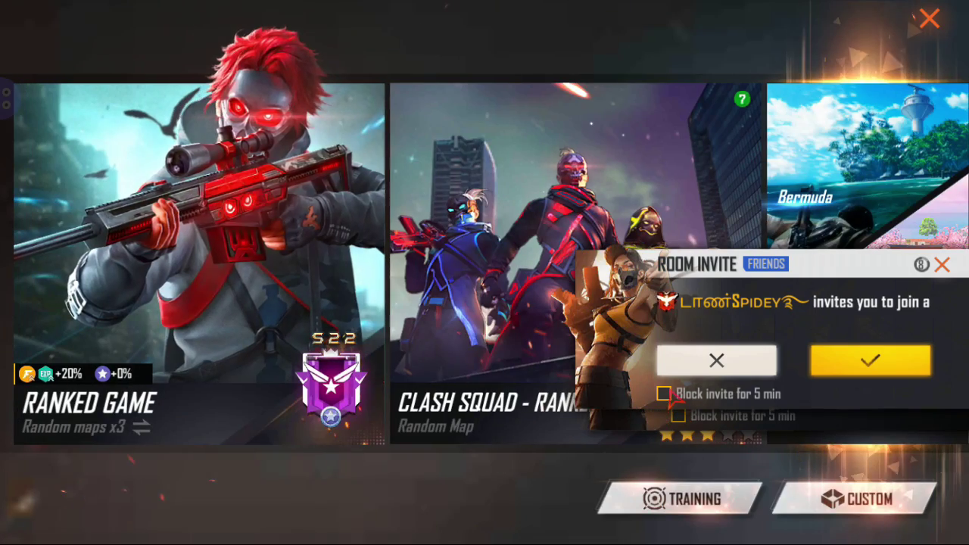
{"action": "left_click", "coordinate": [664, 394]}
{"action": "left_click", "coordinate": [716, 361]}
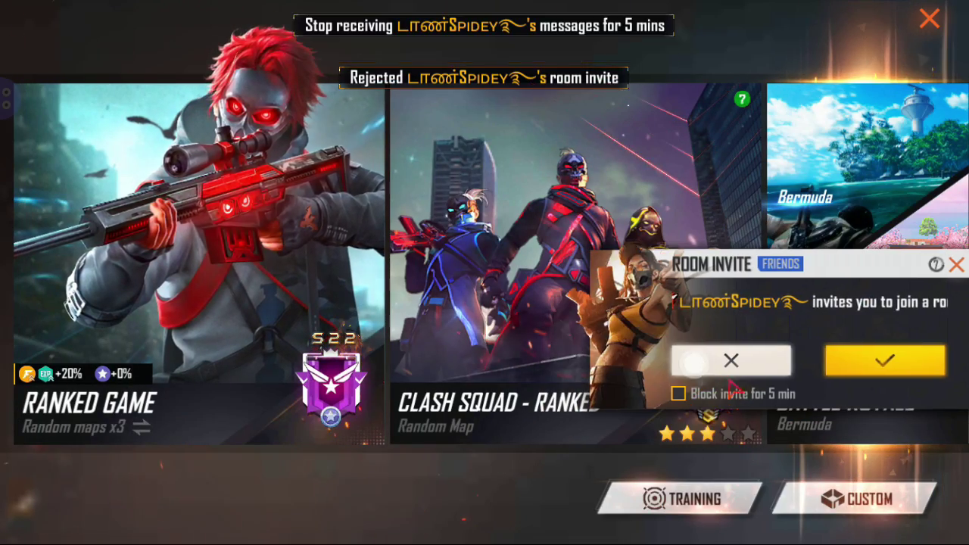
{"action": "left_click", "coordinate": [693, 363]}
{"action": "left_click", "coordinate": [679, 499]}
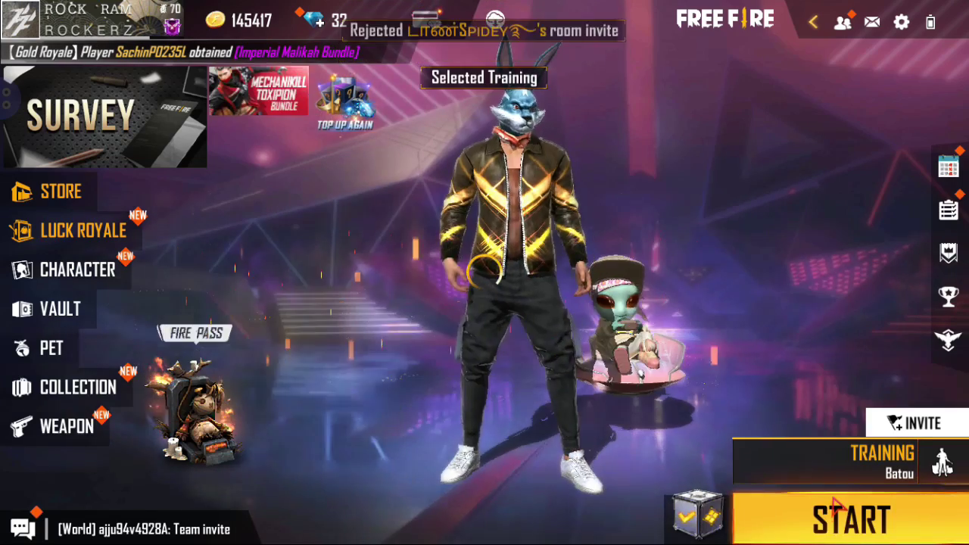
{"action": "left_click", "coordinate": [835, 506]}
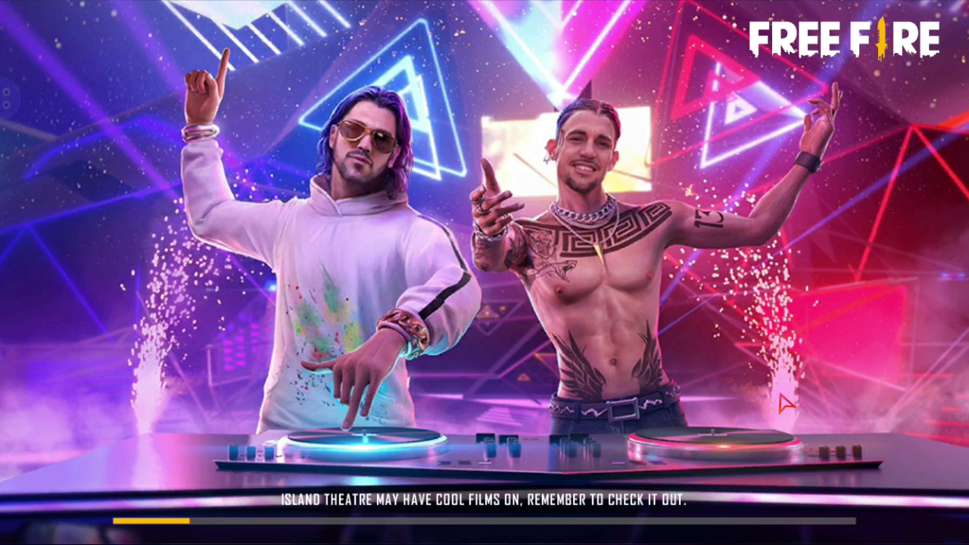
Step: Switch to the system Settings, open the mouse and trackpad options, and turn Mouse Acceleration on and back off
{"action": "left_click", "coordinate": [171, 527]}
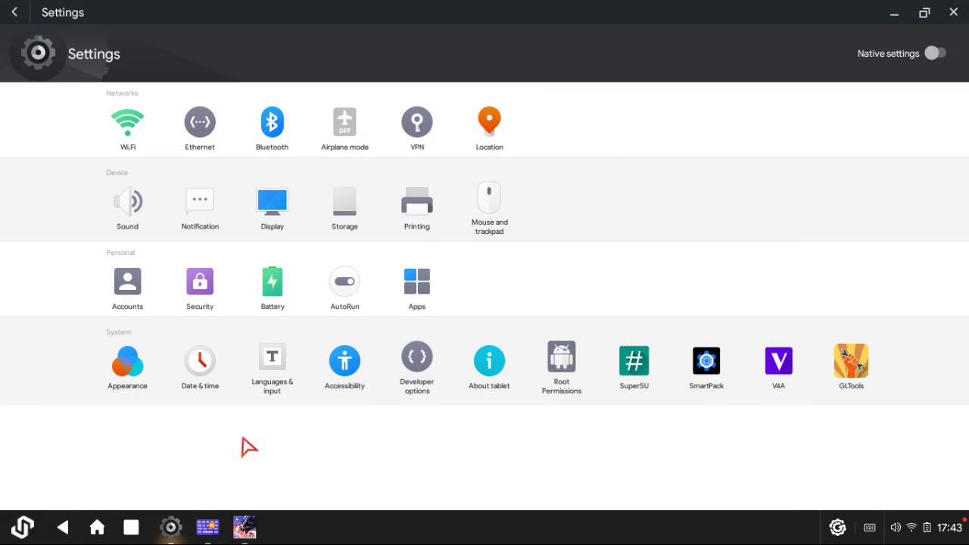
{"action": "left_click", "coordinate": [490, 215]}
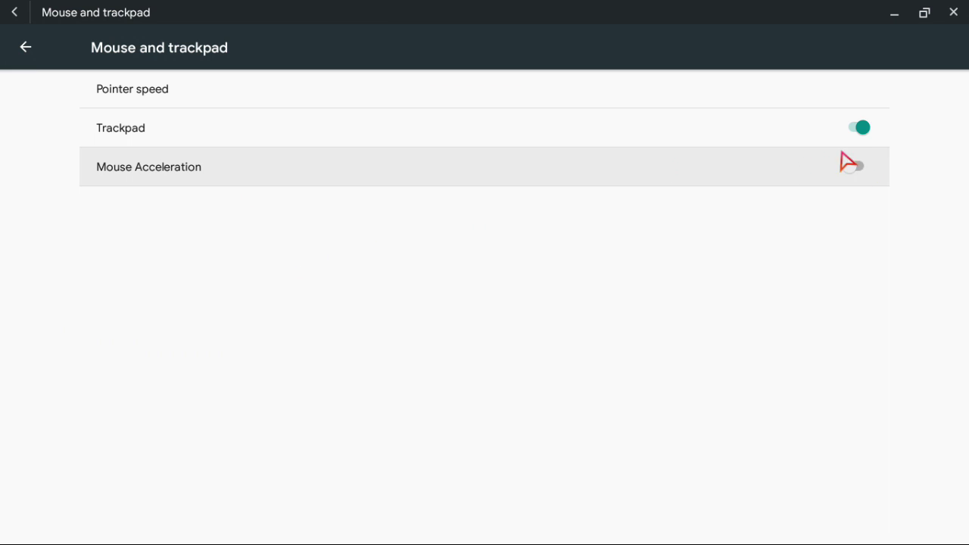
{"action": "left_click", "coordinate": [859, 167]}
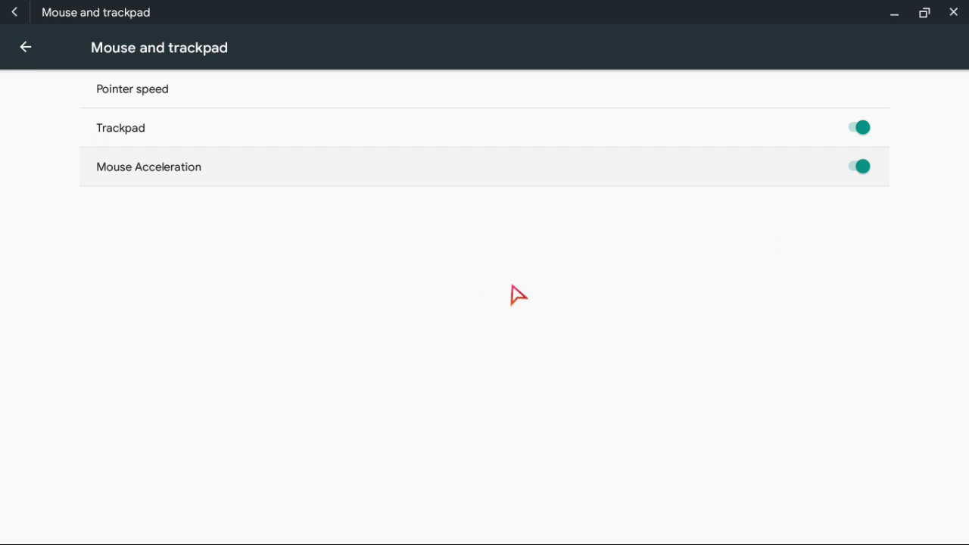
{"action": "left_click", "coordinate": [875, 172]}
Step: Set the pointer speed slightly above the middle of its range, confirm it, and close the system Settings
{"action": "left_click", "coordinate": [390, 90]}
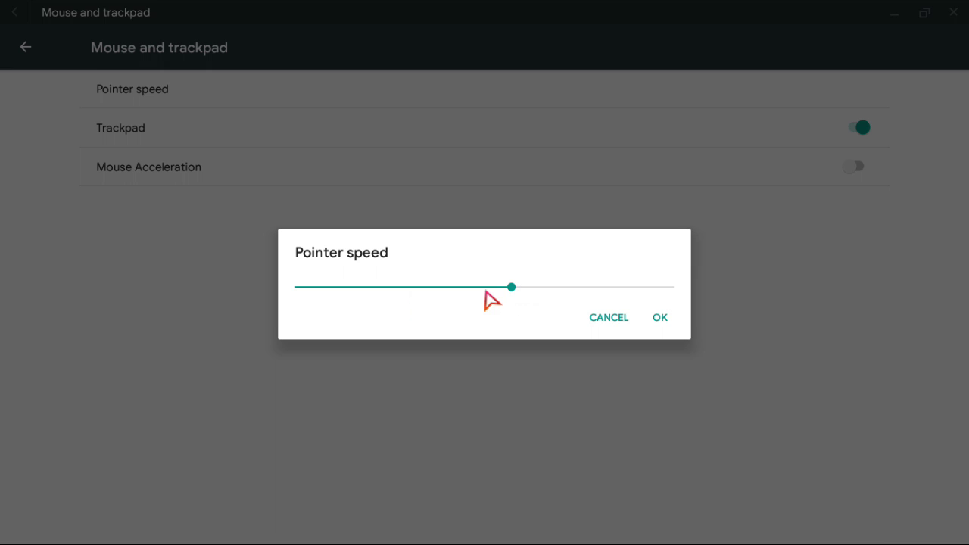
{"action": "left_click_drag", "start_coordinate": [341, 274], "coordinate": [538, 288]}
{"action": "left_click", "coordinate": [657, 317]}
{"action": "left_click", "coordinate": [953, 12]}
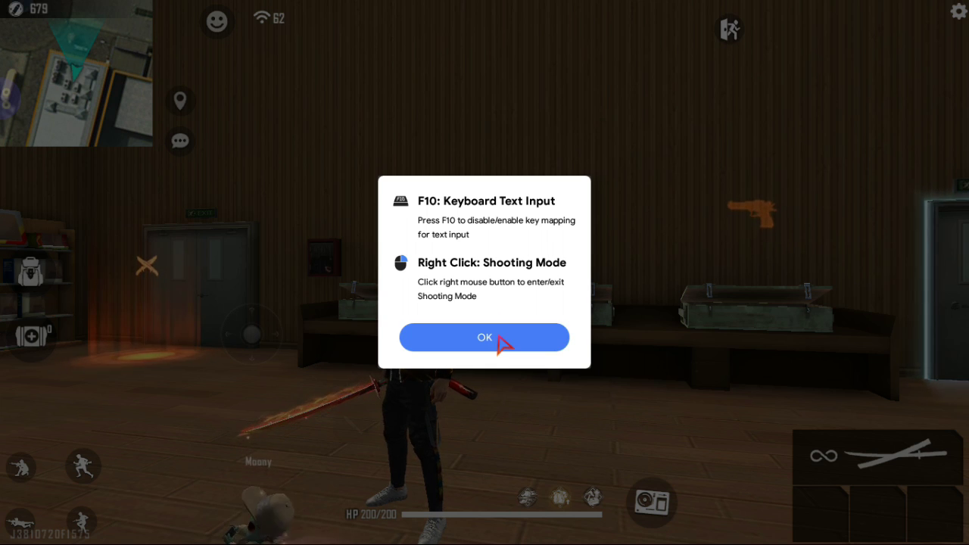
Step: Dismiss the key mapping hint, and set the game's sensitivity to 100 for Red Dot, 45 for 4x Scope and 15 for Sniper Scope
{"action": "left_click", "coordinate": [499, 340]}
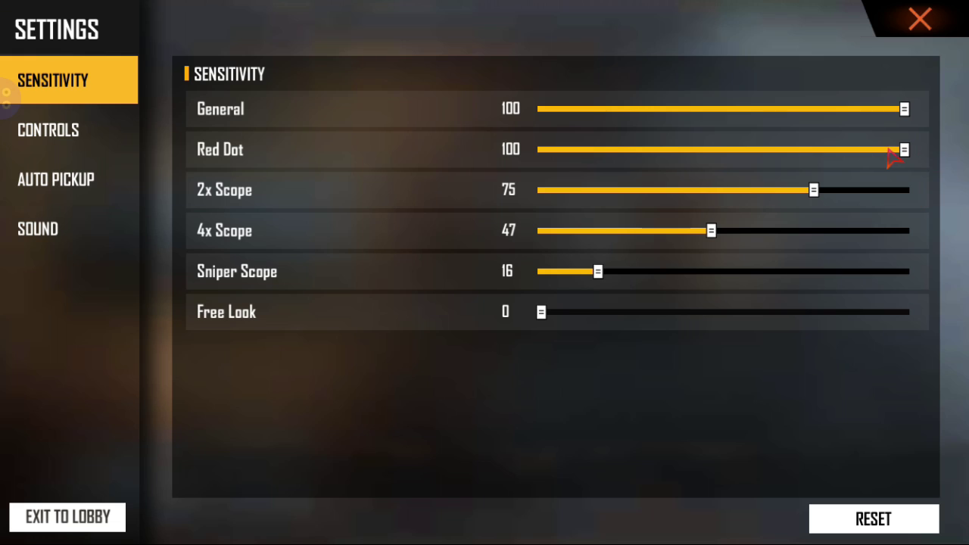
{"action": "left_click_drag", "start_coordinate": [893, 158], "coordinate": [965, 182]}
{"action": "left_click_drag", "start_coordinate": [717, 236], "coordinate": [696, 216]}
{"action": "left_click_drag", "start_coordinate": [700, 255], "coordinate": [707, 274]}
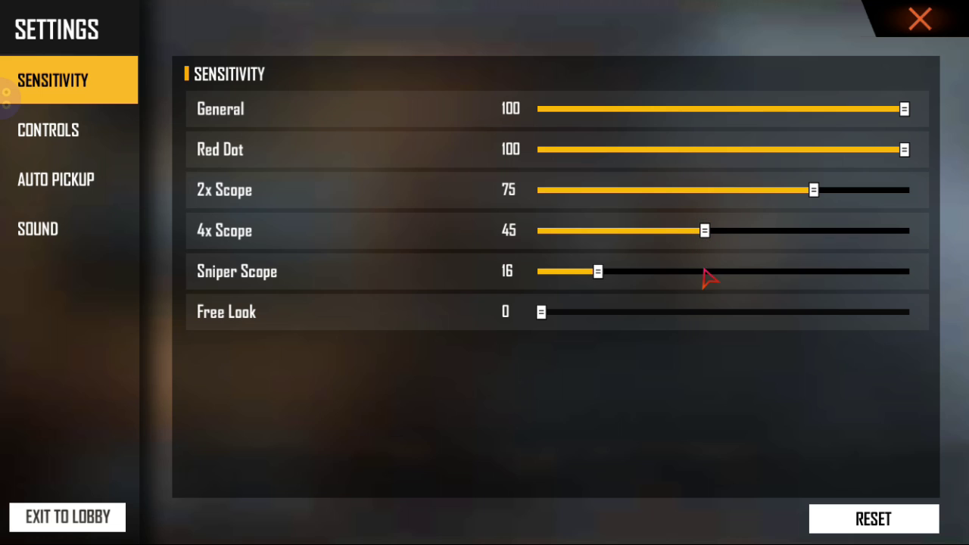
{"action": "left_click_drag", "start_coordinate": [595, 274], "coordinate": [577, 339]}
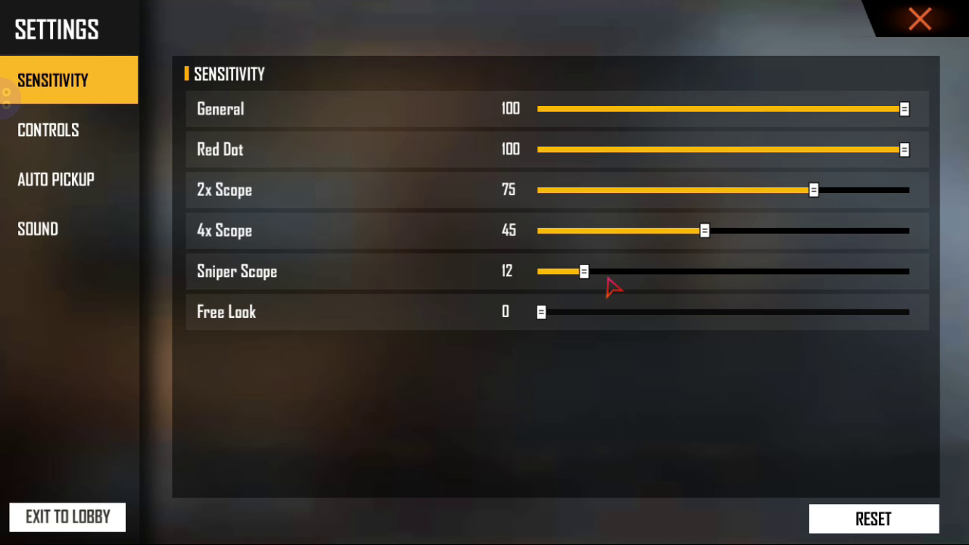
{"action": "left_click_drag", "start_coordinate": [583, 271], "coordinate": [594, 313]}
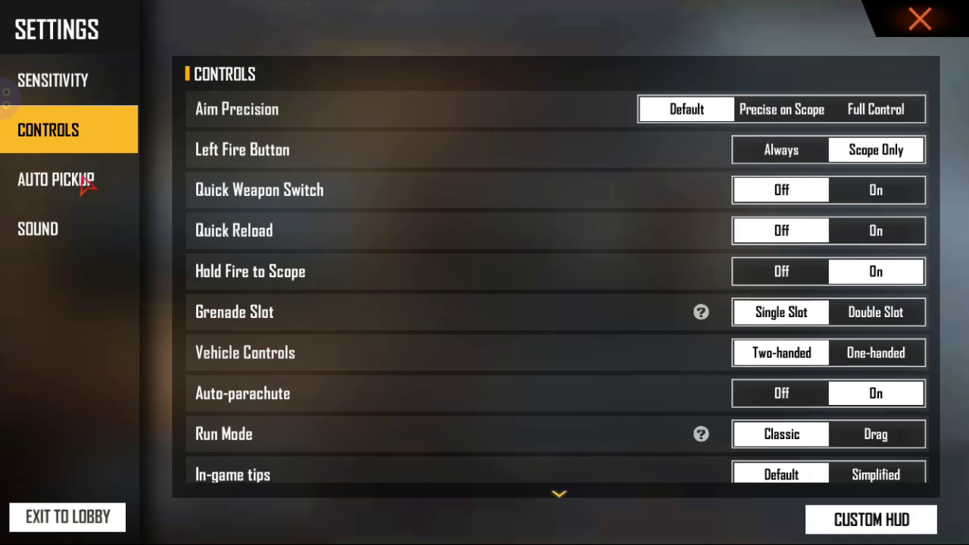
Step: Look through the game's auto pickup, sound and controls settings
{"action": "left_click", "coordinate": [87, 183]}
{"action": "left_click", "coordinate": [86, 230]}
{"action": "left_click", "coordinate": [80, 151]}
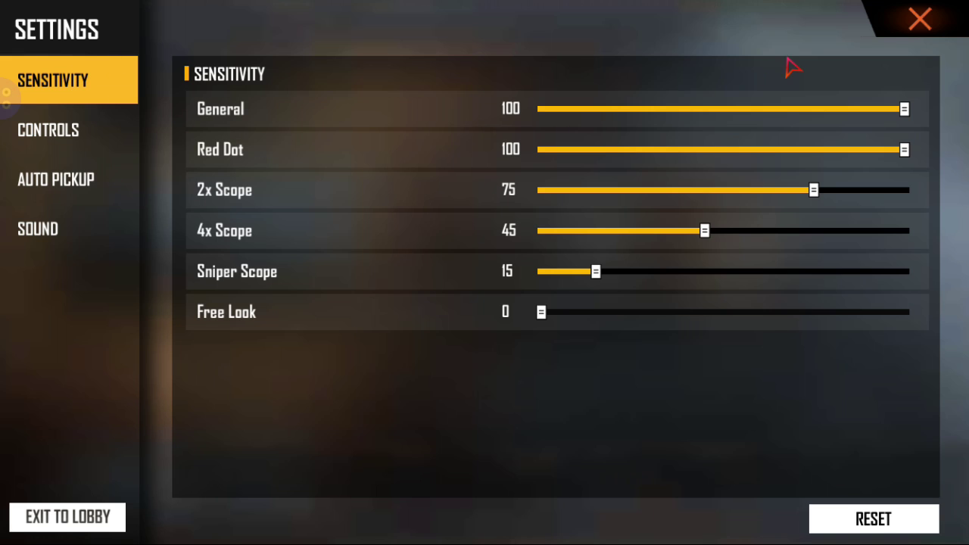